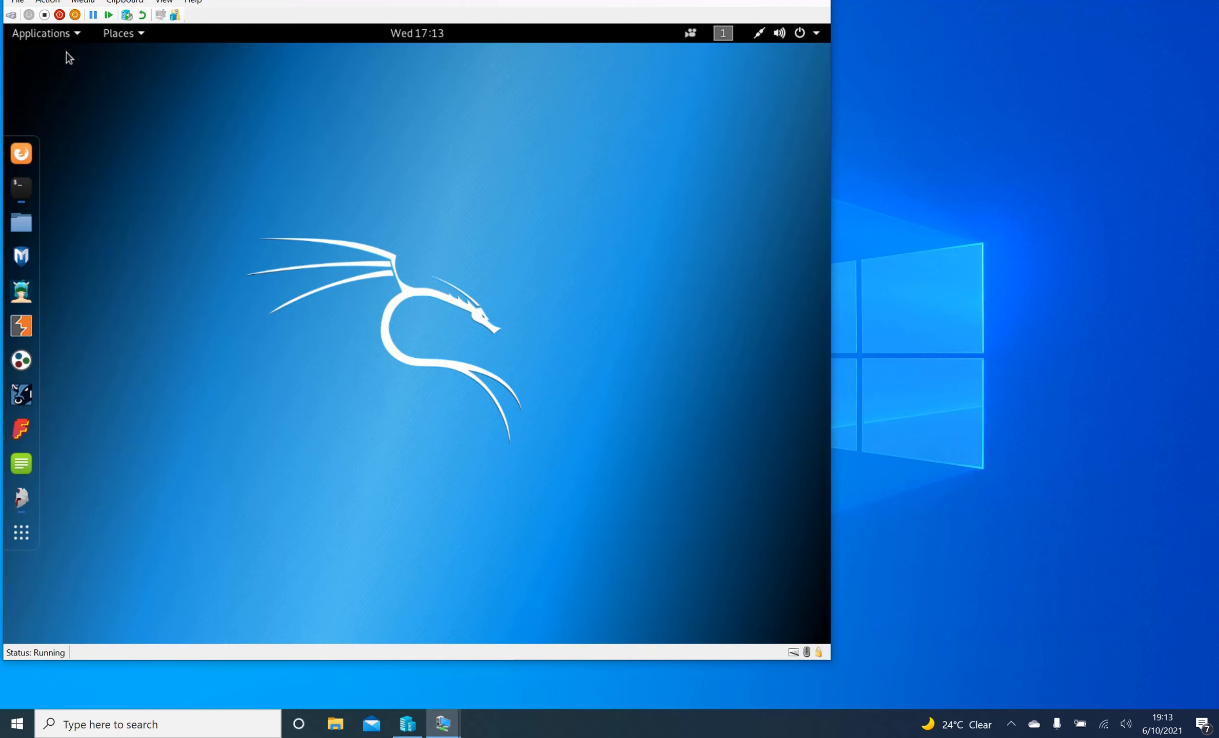
# Launch sparta from the 02 - Vulnerability Analysis application category
pyautogui.click(35, 37)
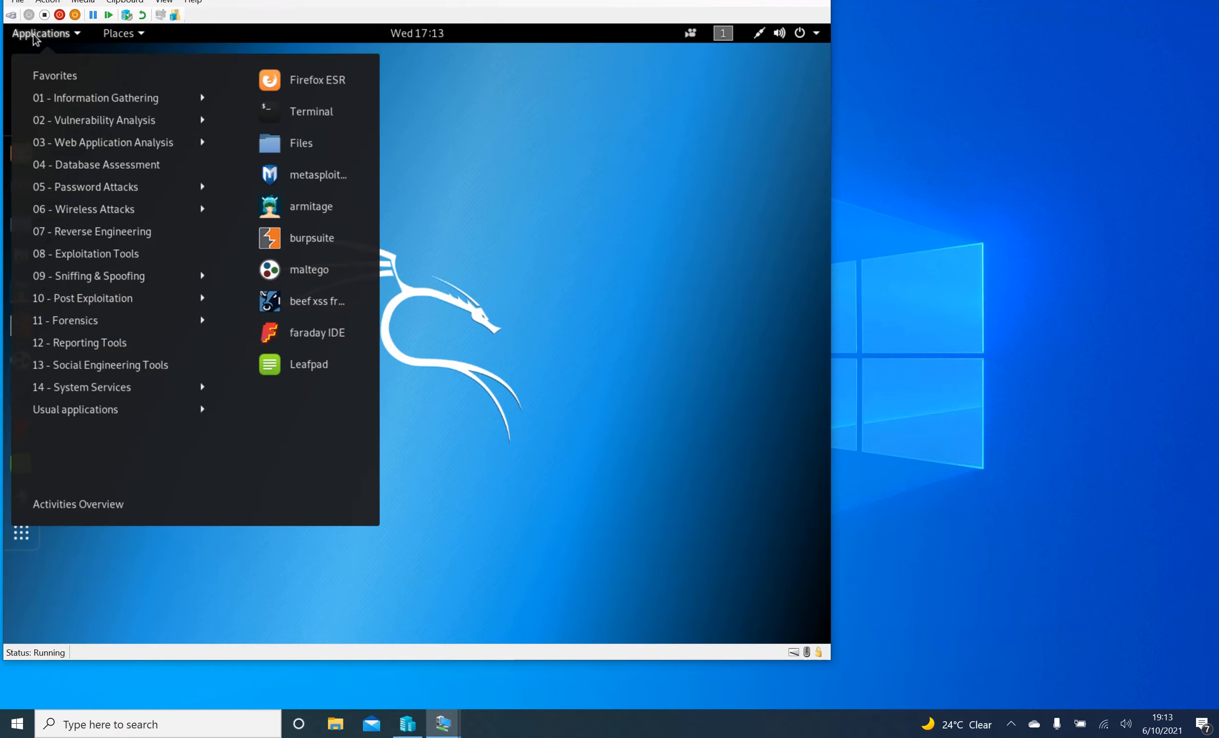
pyautogui.moveTo(73, 113)
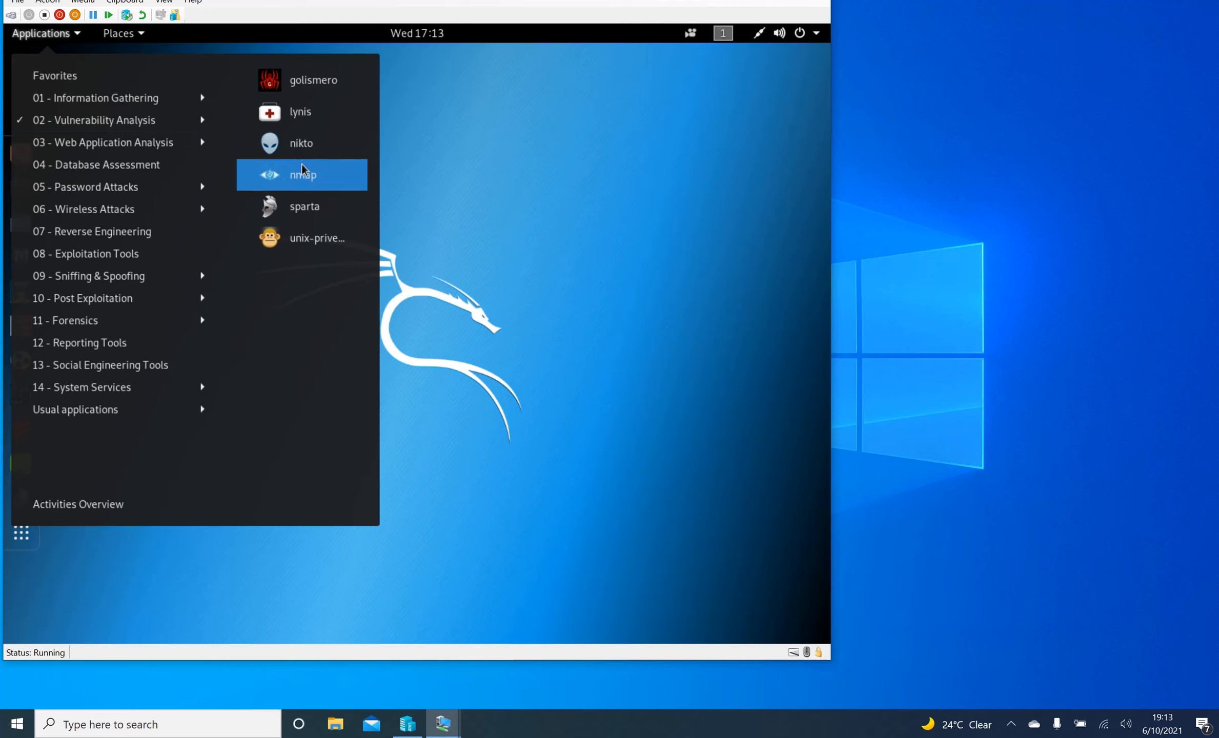
pyautogui.click(304, 210)
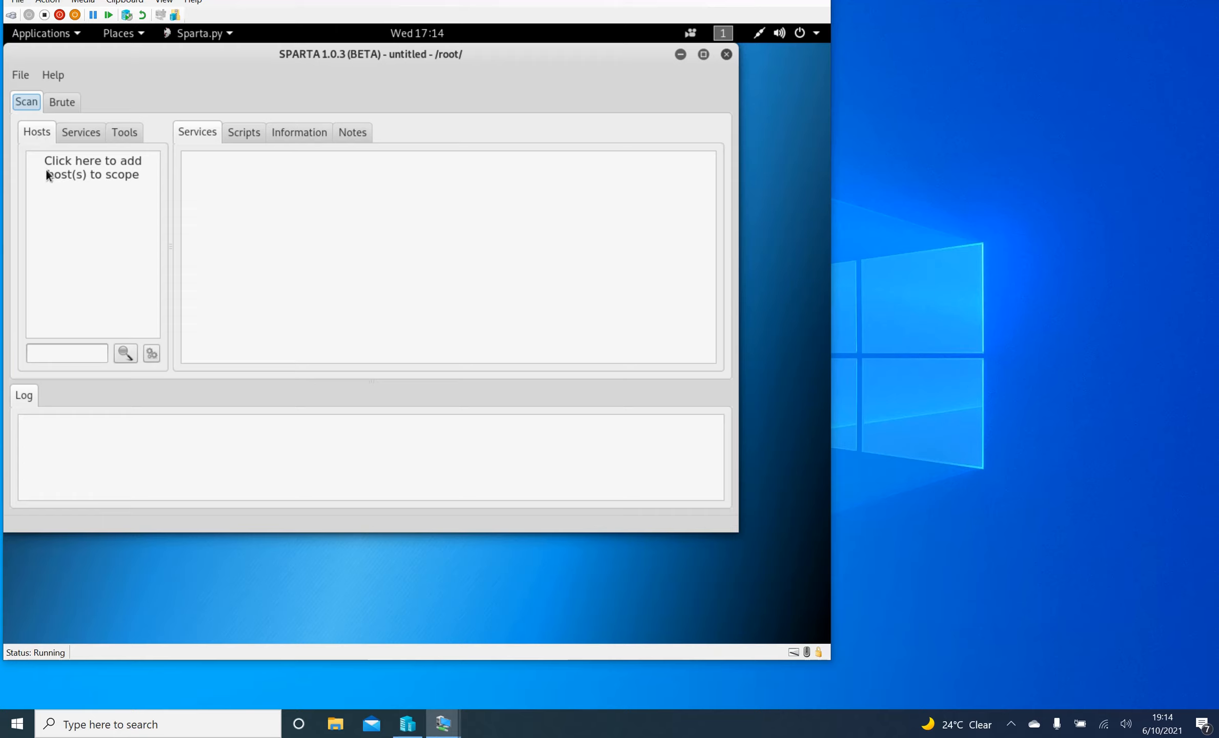
# Look through the empty session's Services, Tools, Hosts, Information and Scripts views and its form for adding hosts to scope
pyautogui.click(77, 132)
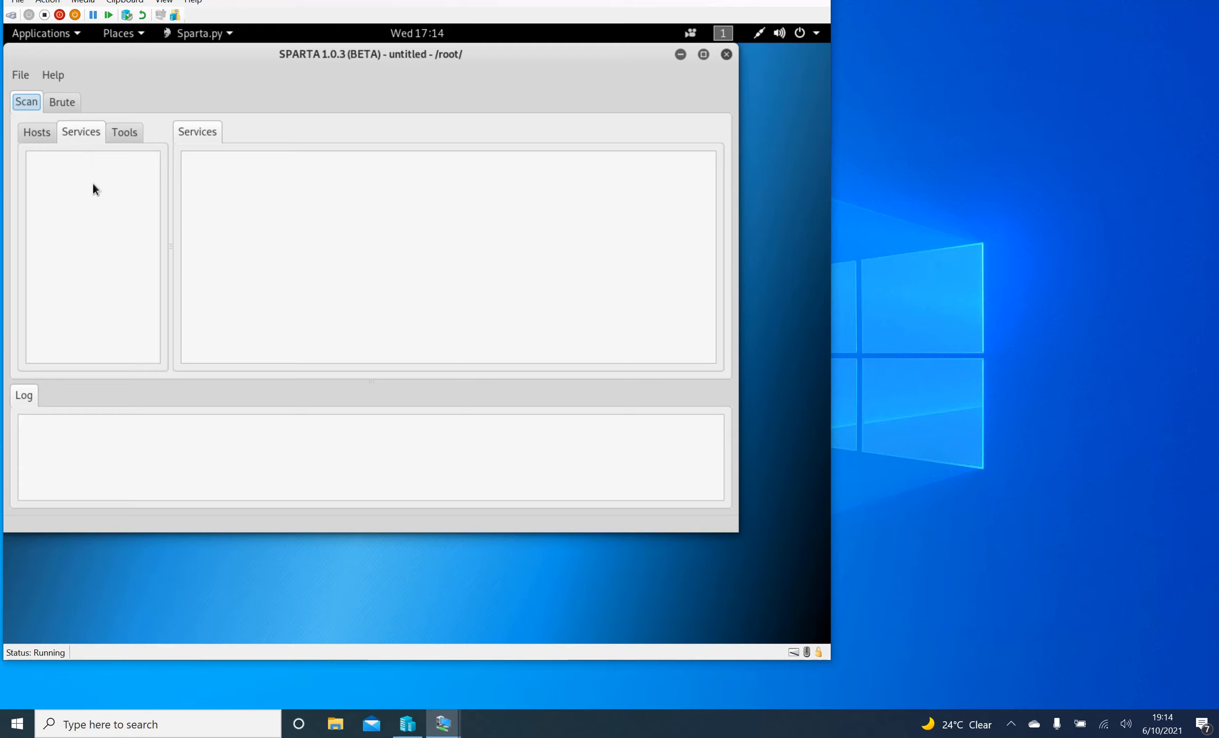
pyautogui.click(125, 134)
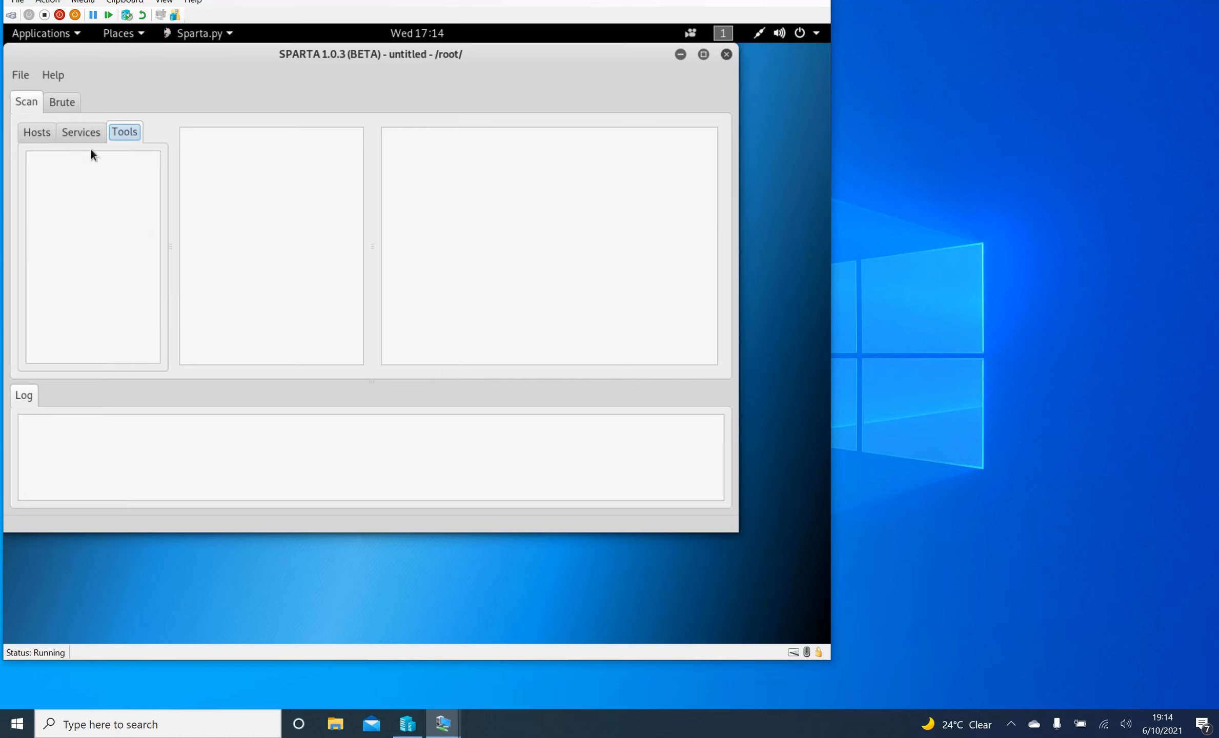
pyautogui.click(36, 134)
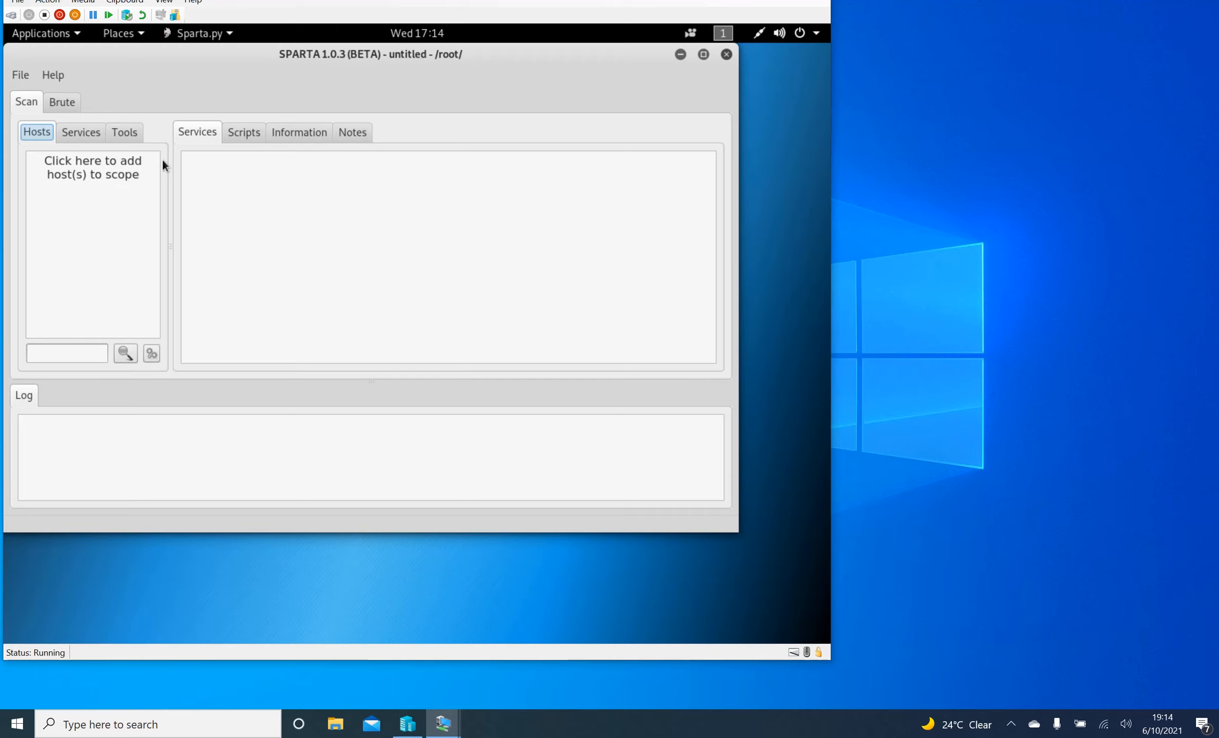
pyautogui.click(298, 133)
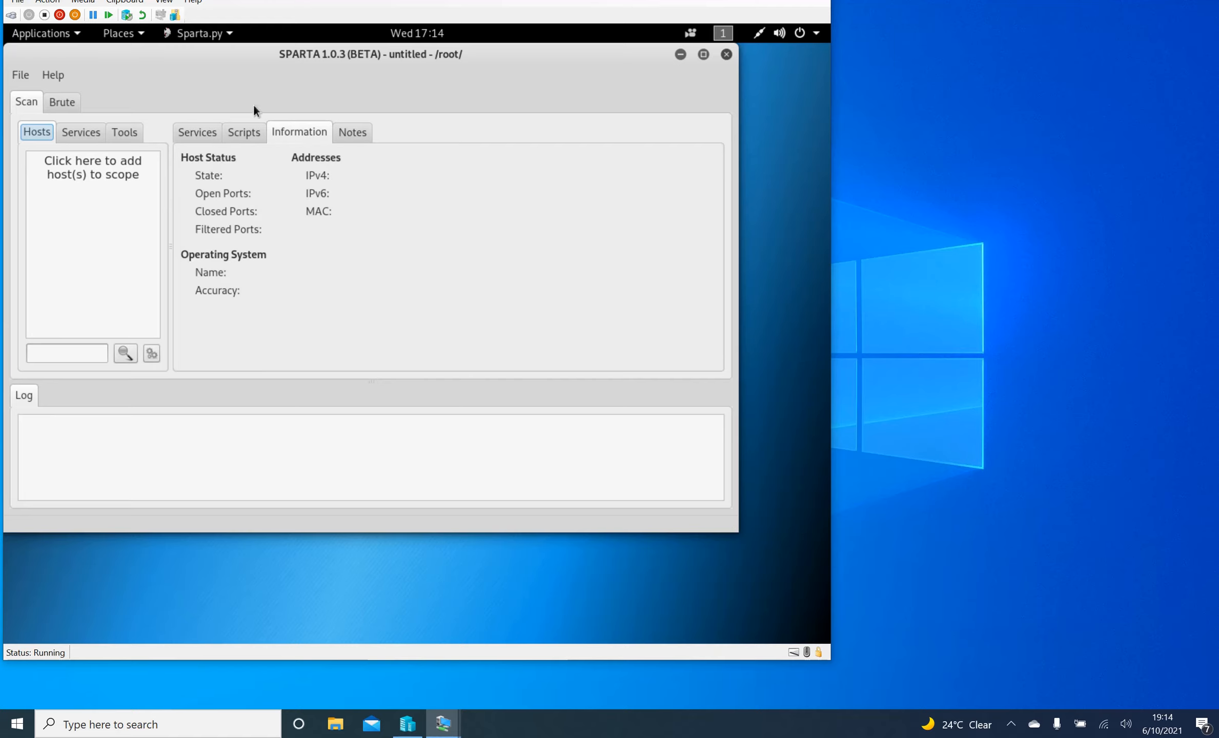
pyautogui.click(240, 134)
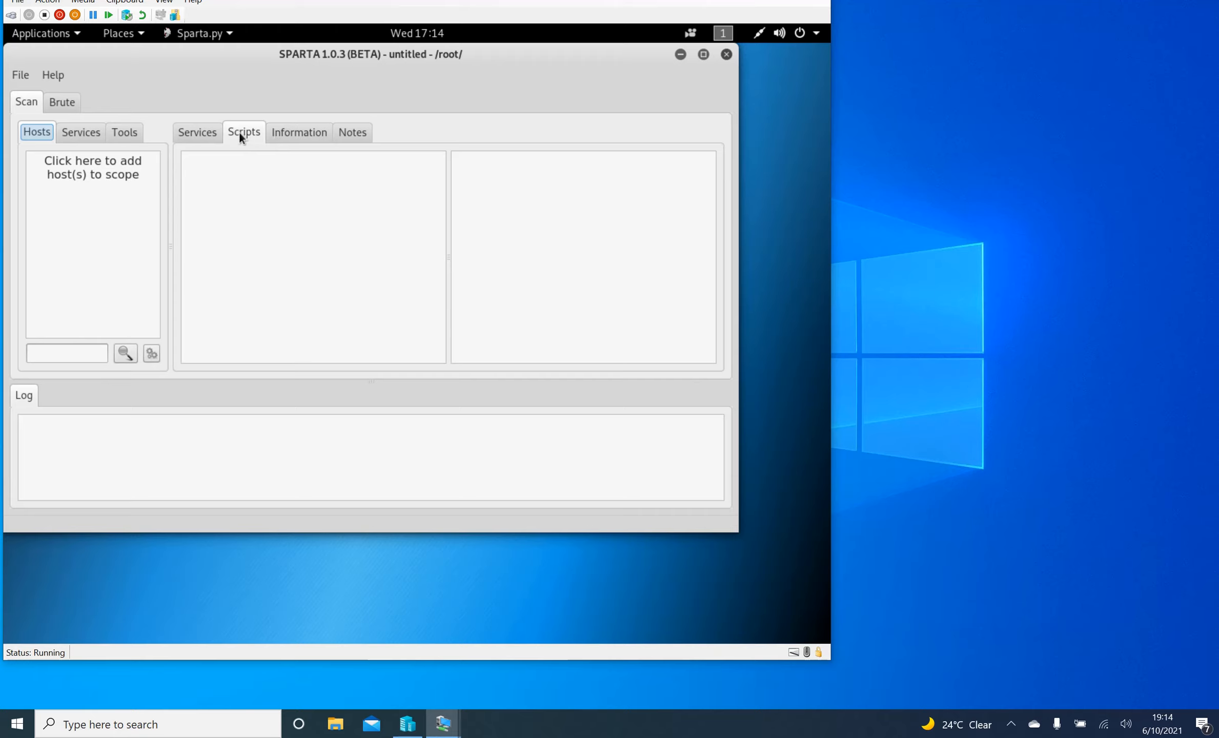
pyautogui.click(210, 133)
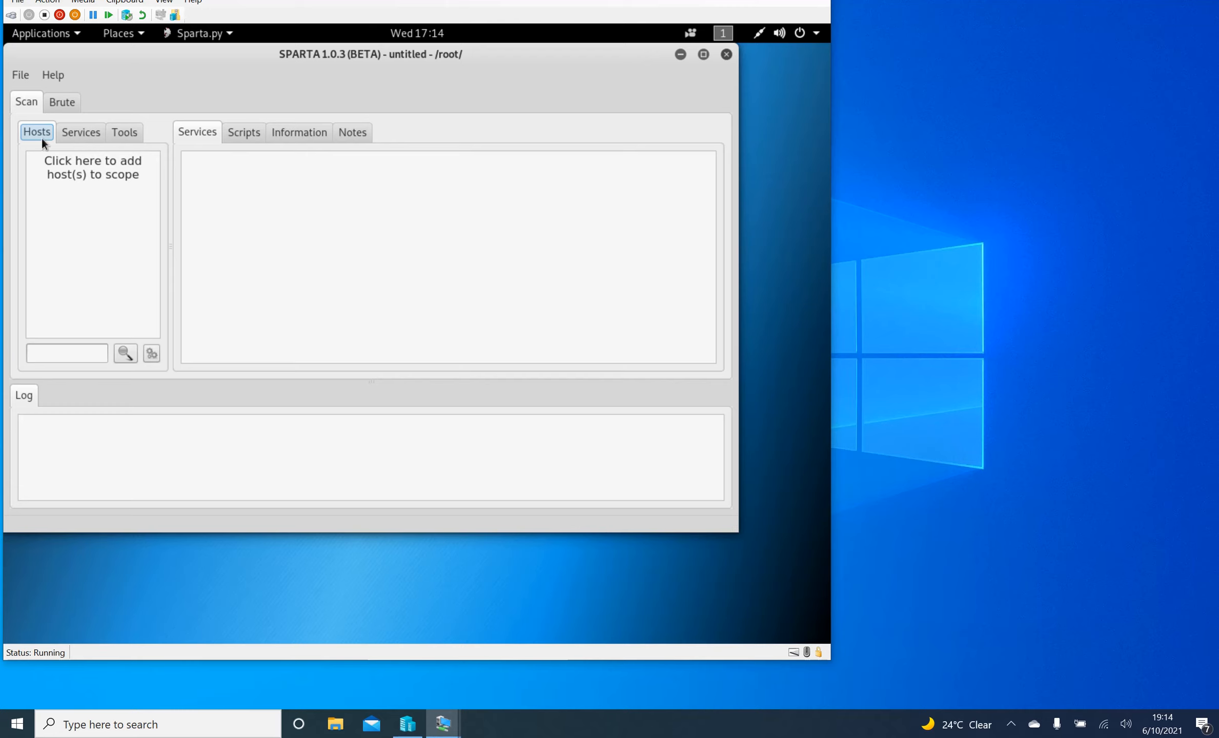
pyautogui.click(87, 170)
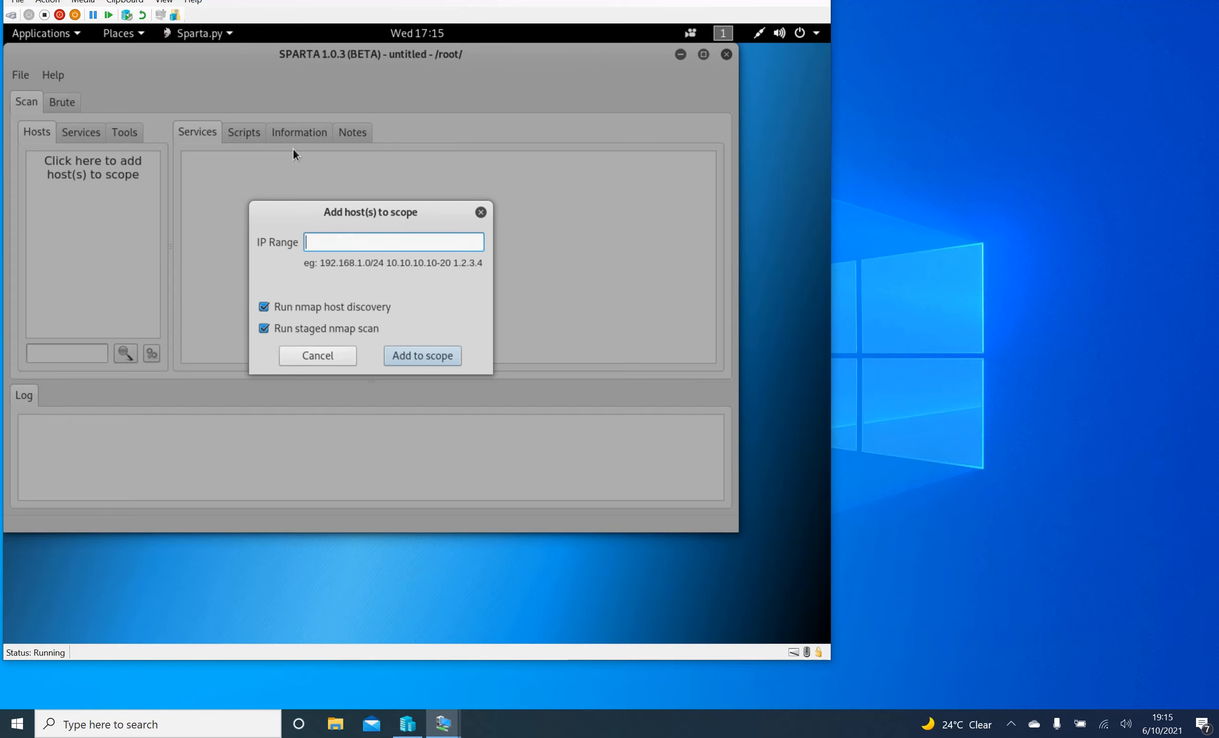
pyautogui.click(481, 213)
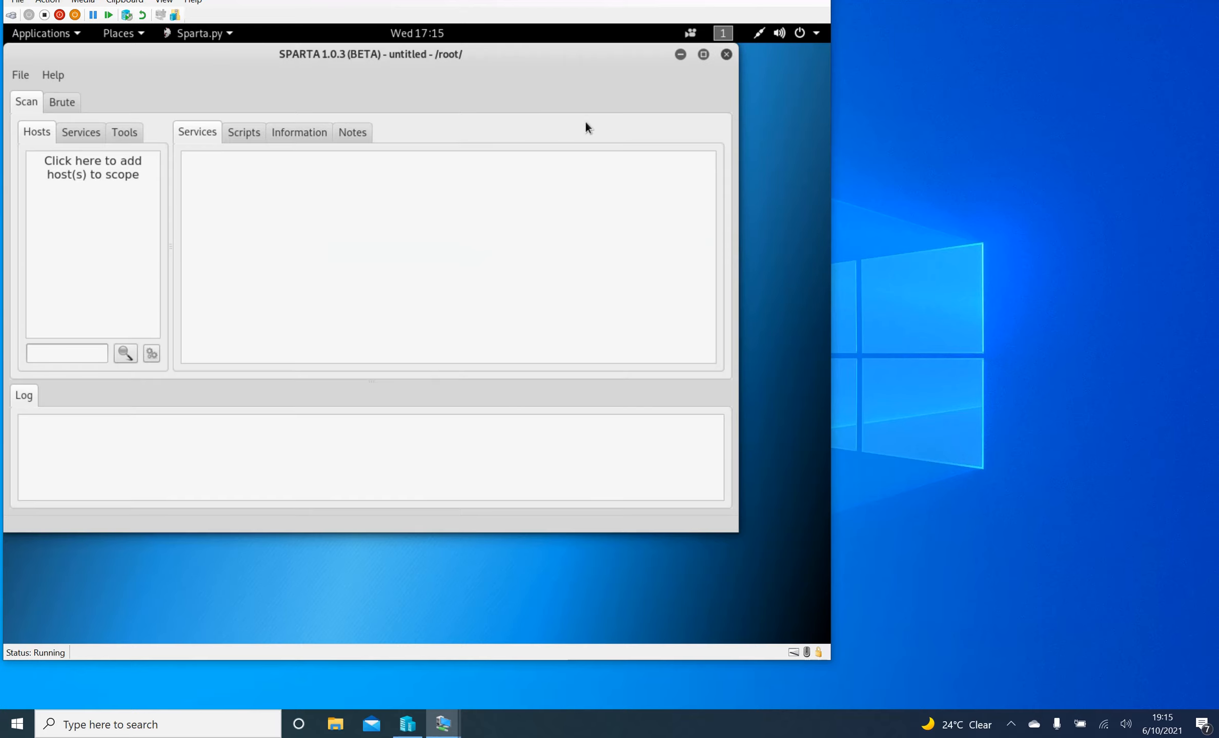
# Bring the terminal working in ~/websites/test to the front, change its directory to /root/ and clear its output
pyautogui.click(681, 55)
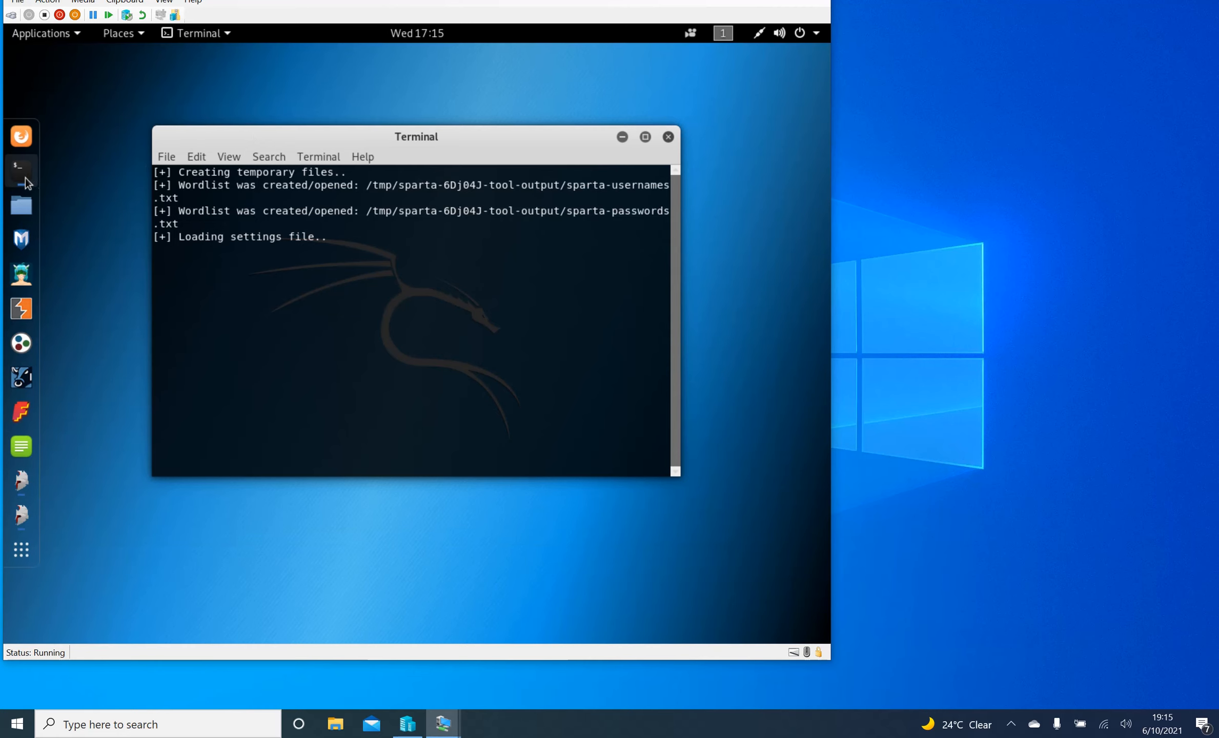
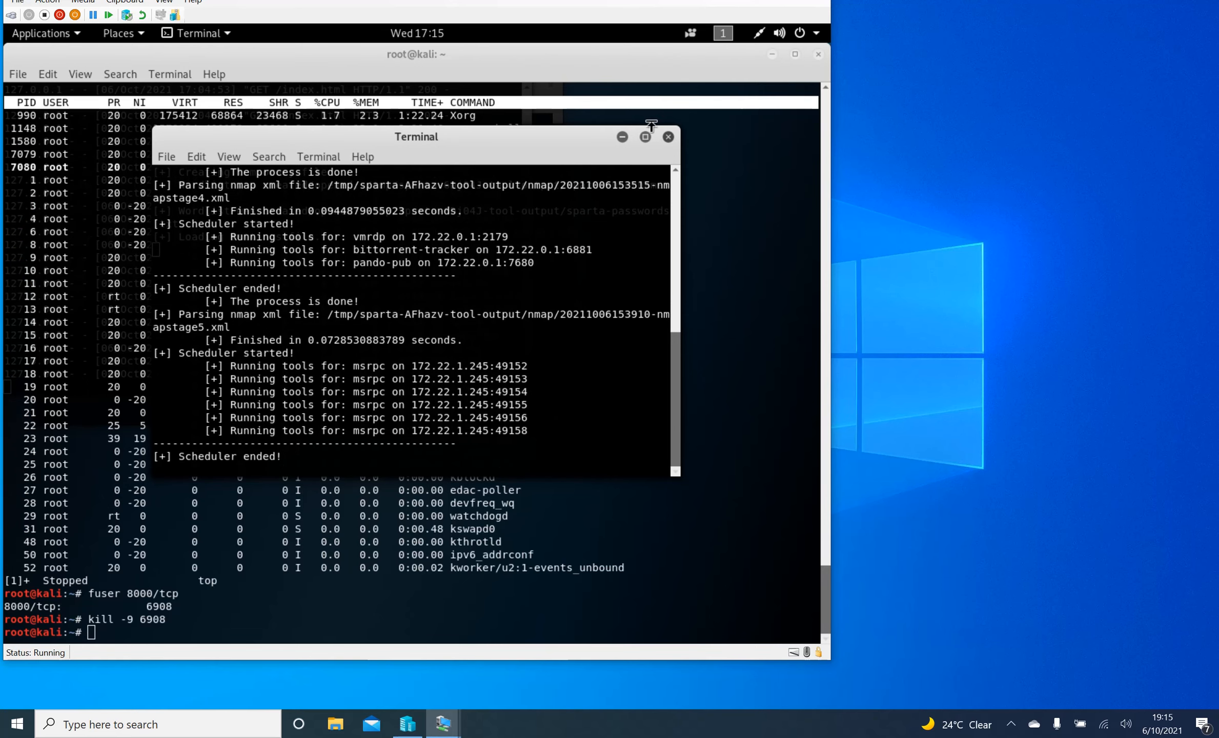
pyautogui.click(624, 137)
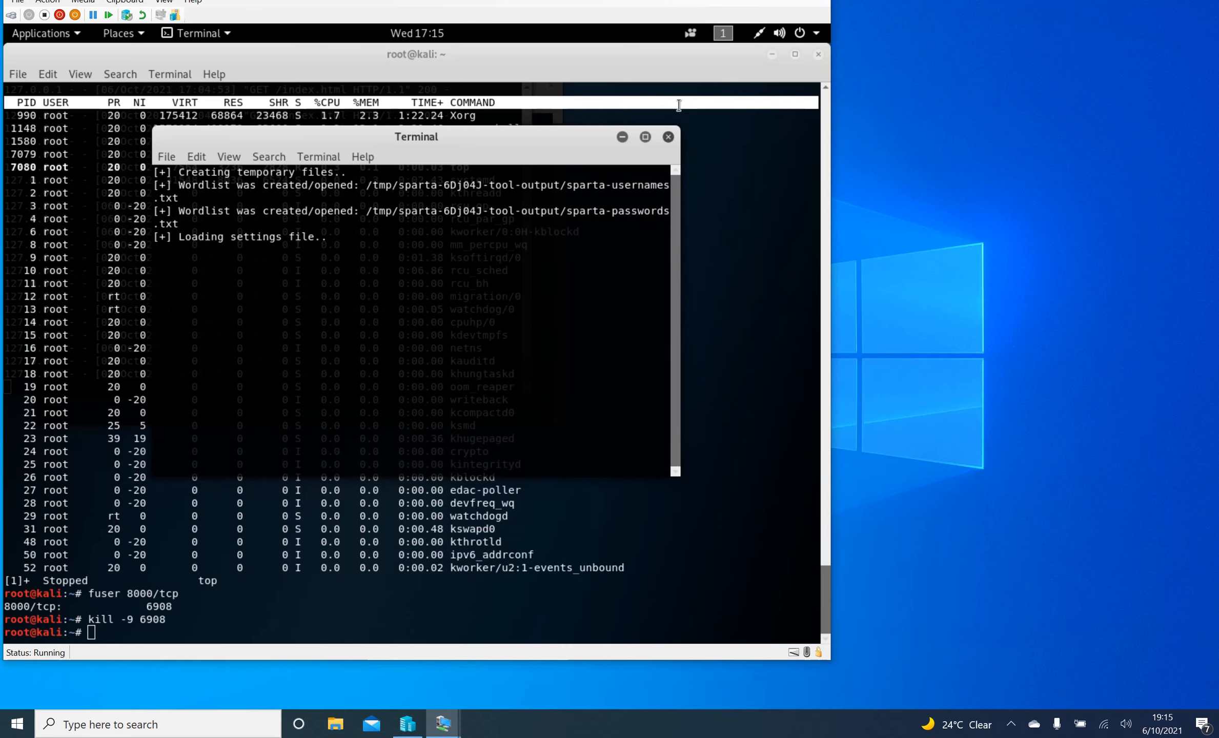
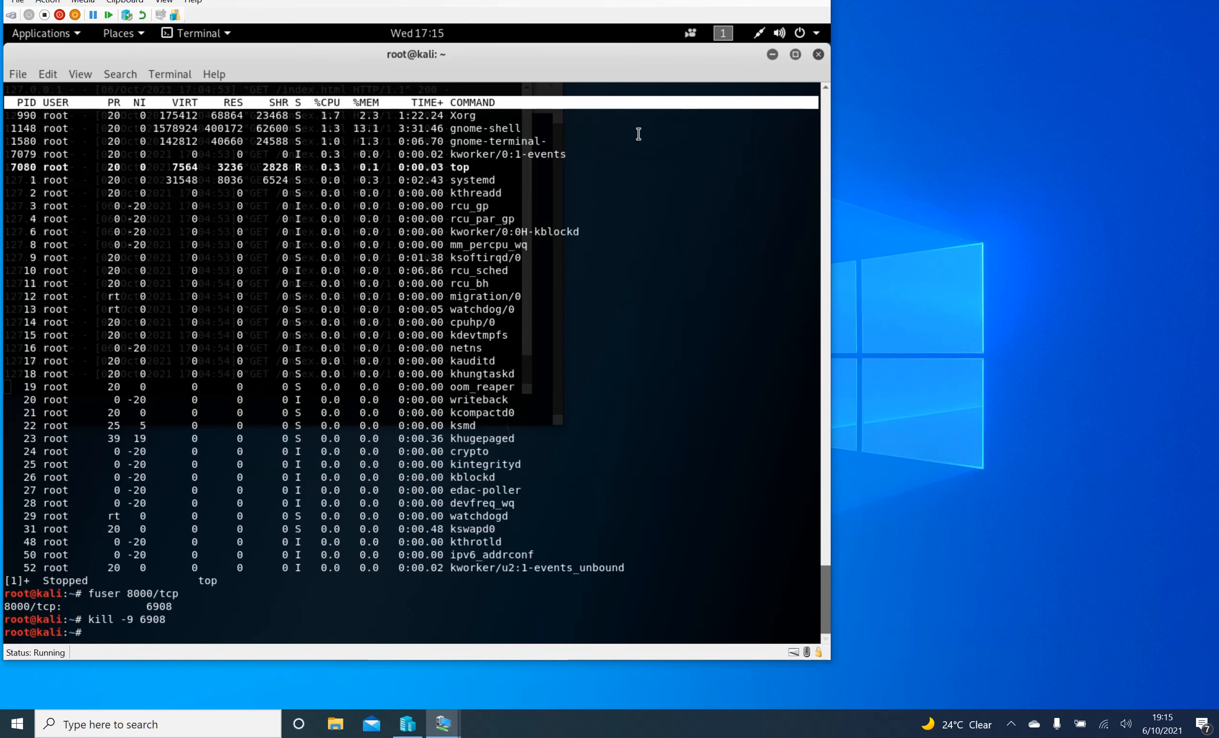
pyautogui.click(772, 54)
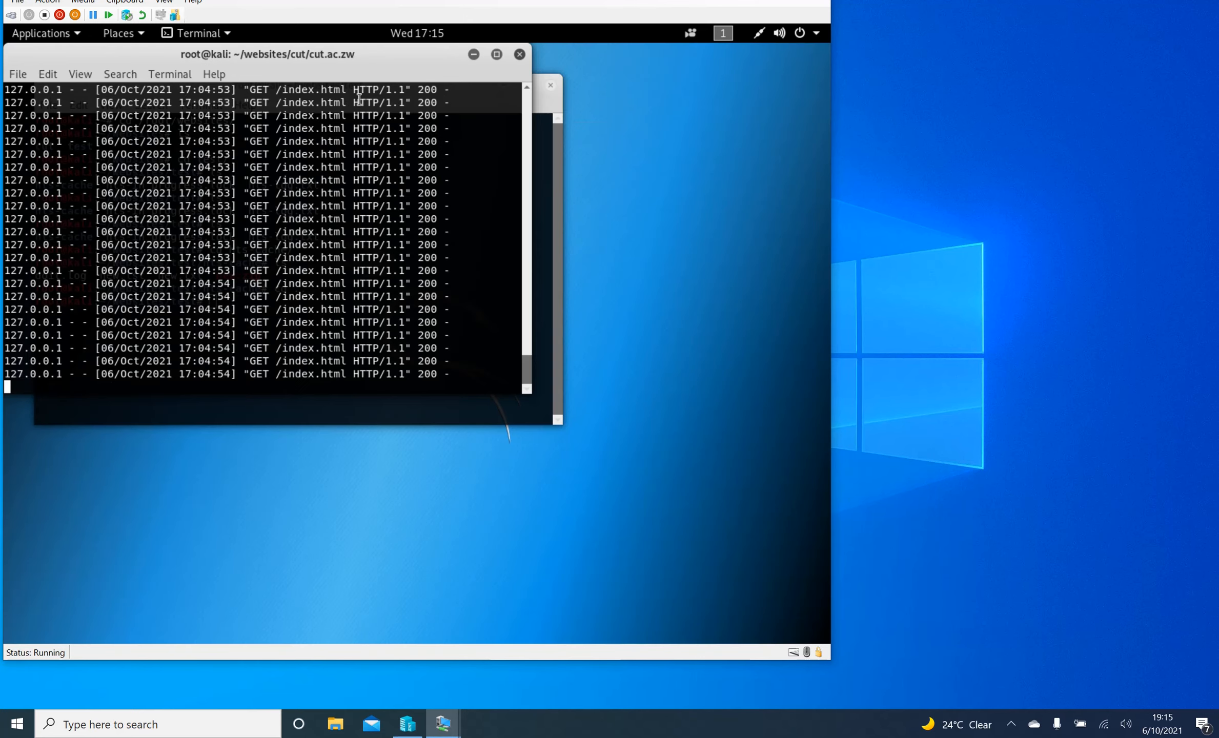
pyautogui.click(473, 55)
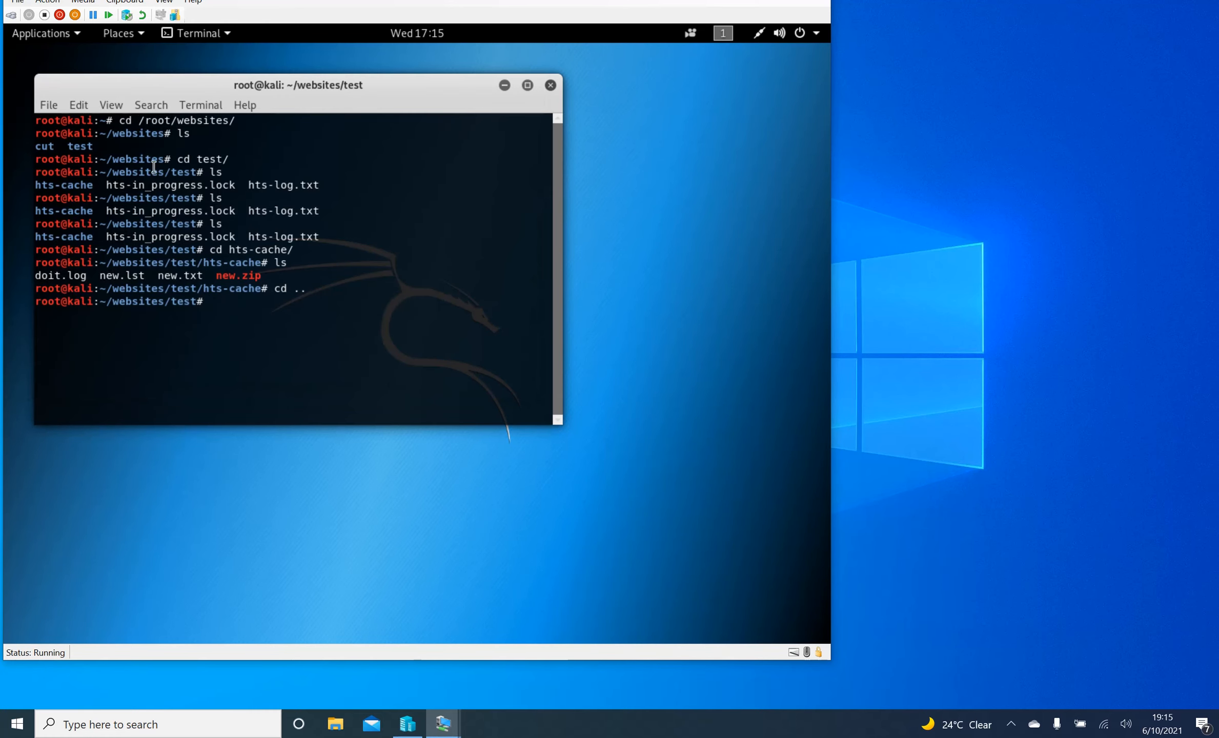
pyautogui.write('cd /root/')
pyautogui.press('Return')
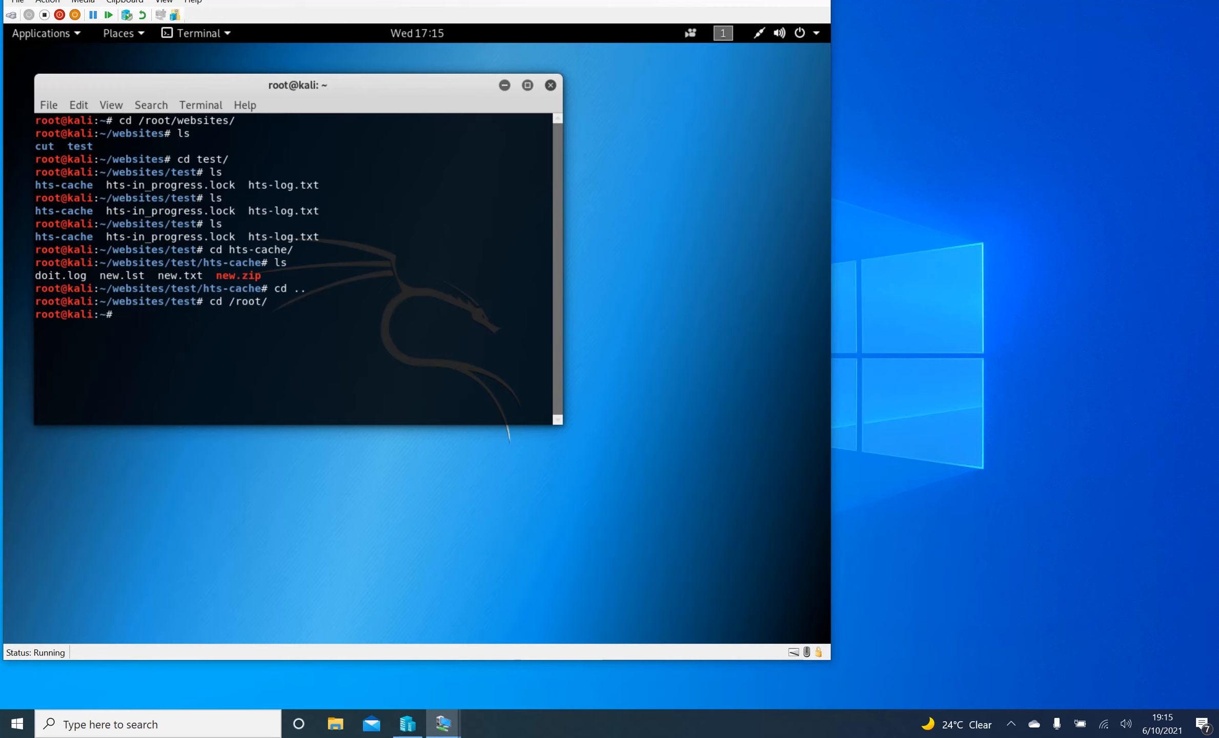
pyautogui.write('clear')
pyautogui.press('Return')
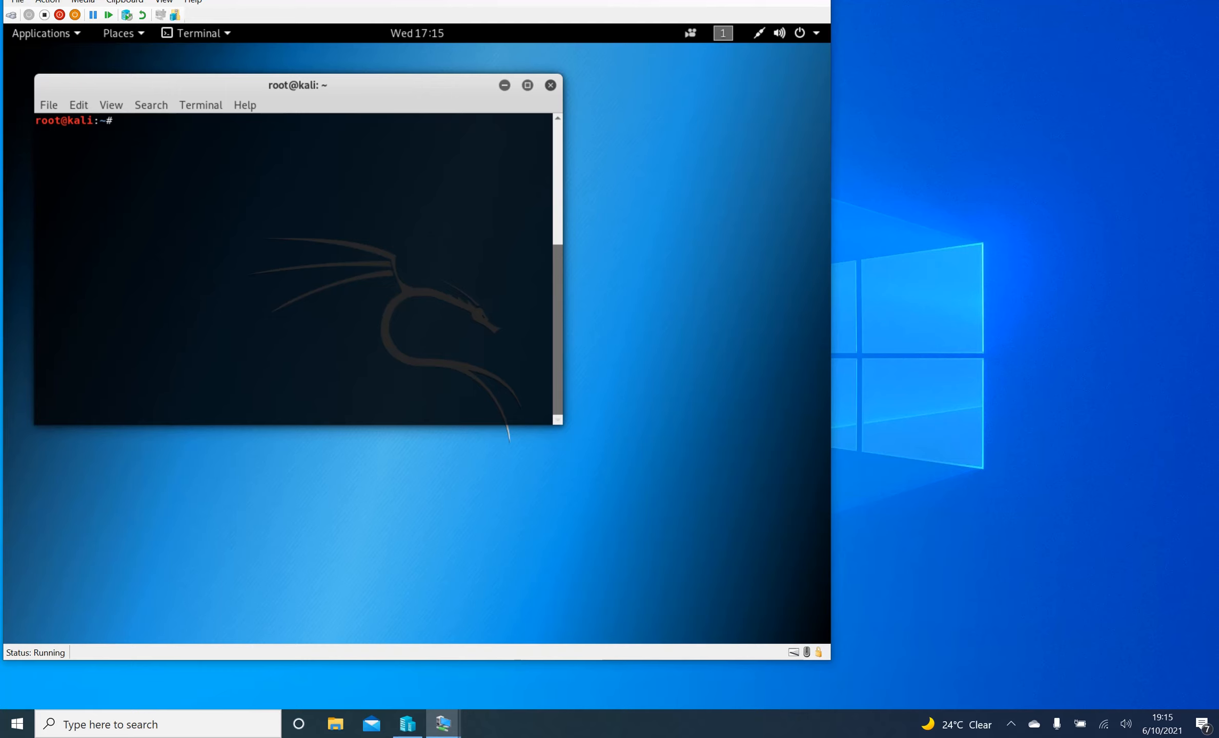
# Check the Kali machine's network interface addresses with ip addr, then minimize the terminal
pyautogui.write('ip addr')
pyautogui.press('Return')
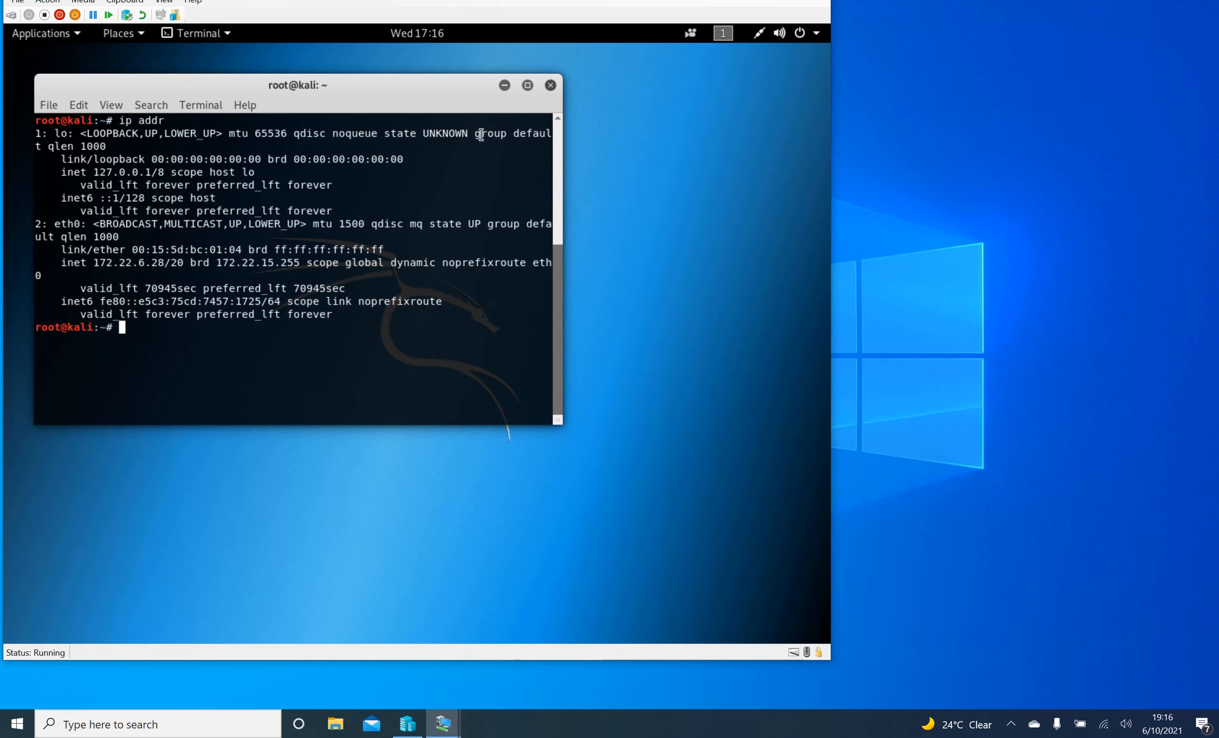
pyautogui.click(504, 86)
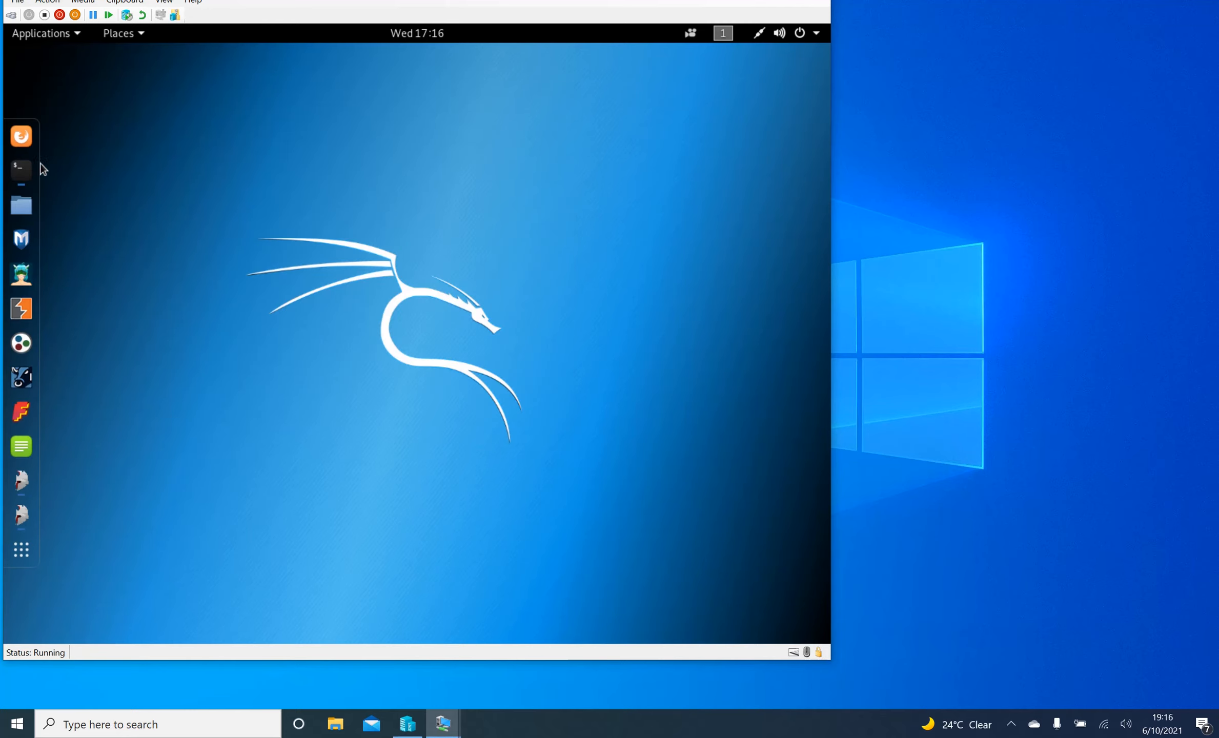
# In the empty SPARTA session, add the IP range 172.168.6.0/20 to scope with nmap host discovery and staged nmap scan enabled
pyautogui.click(28, 518)
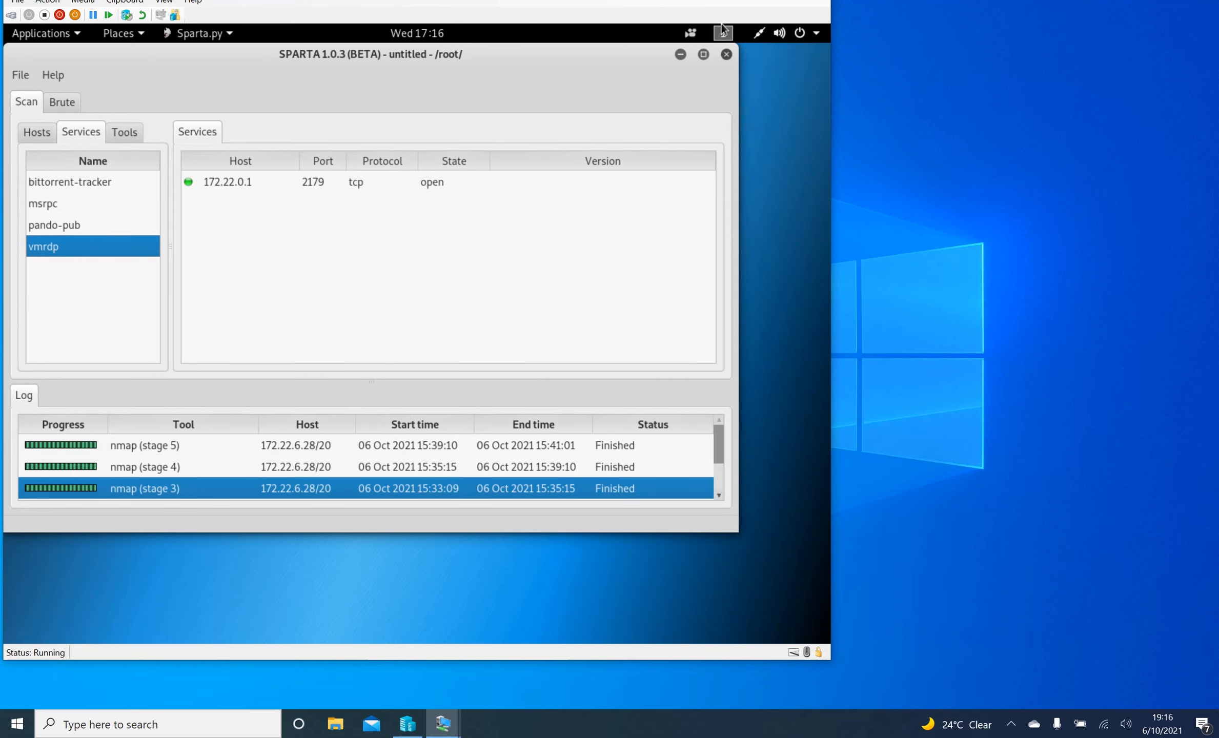
pyautogui.click(683, 55)
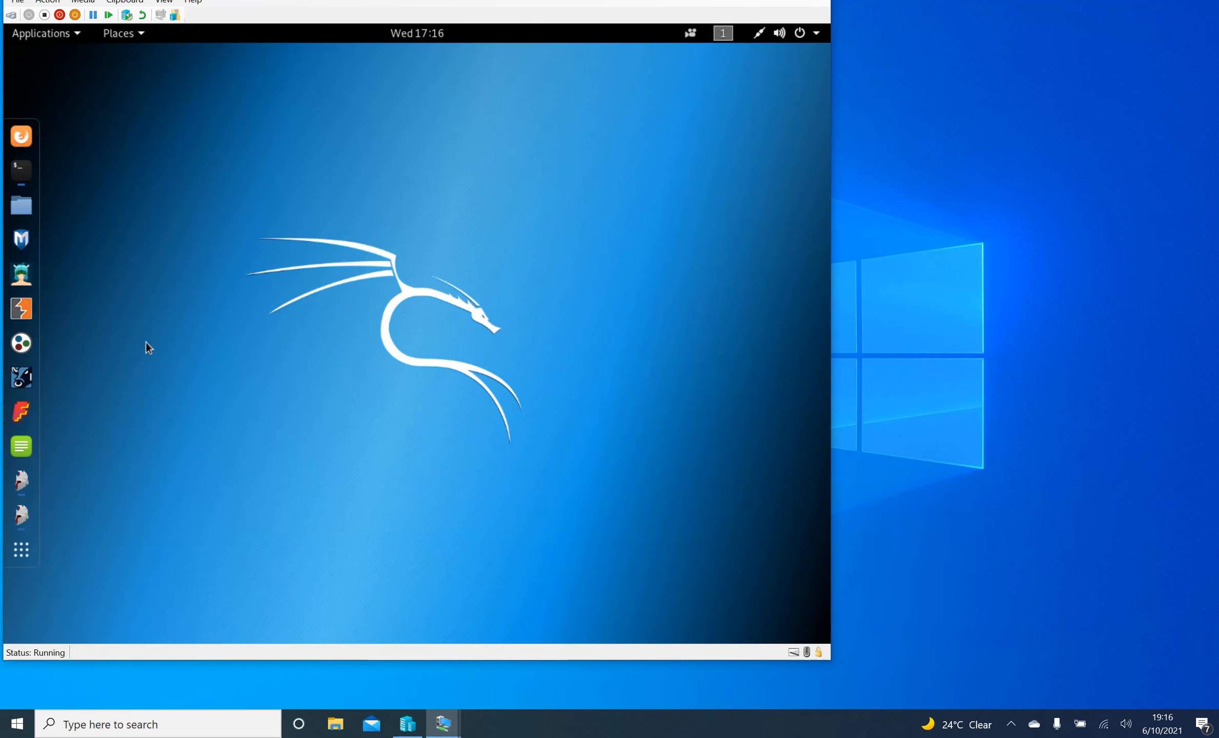
pyautogui.click(21, 518)
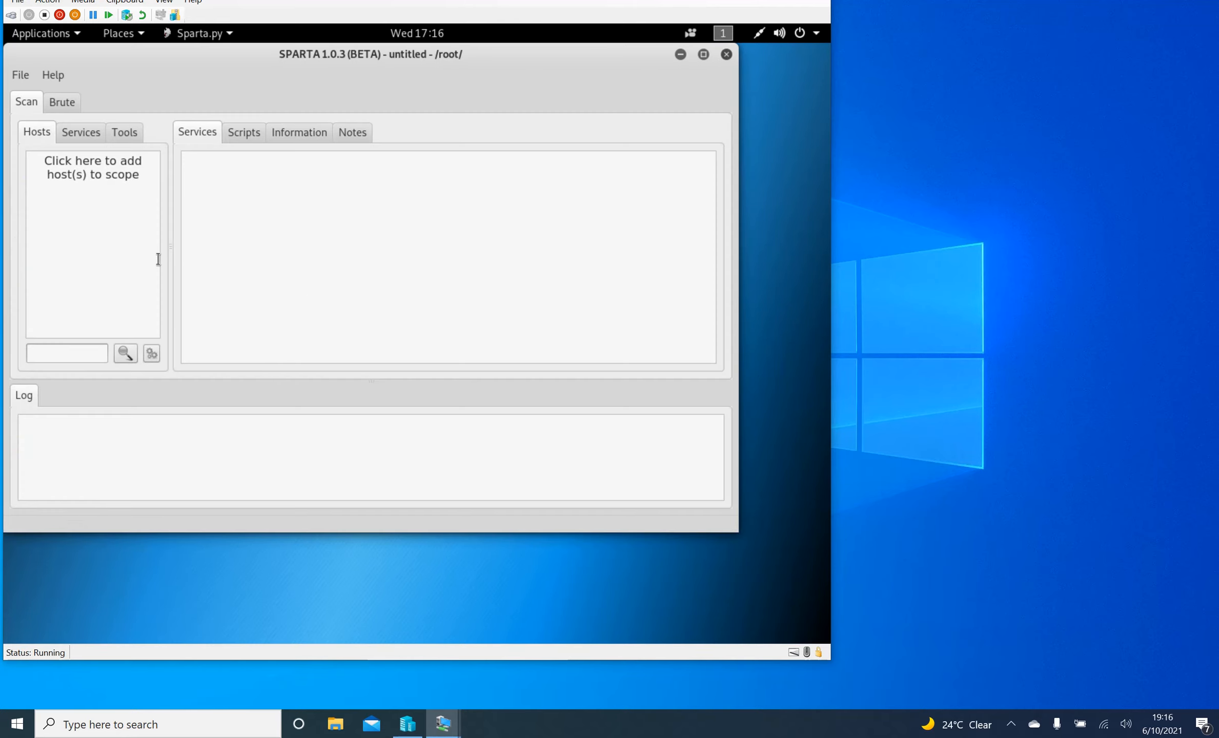
pyautogui.click(79, 167)
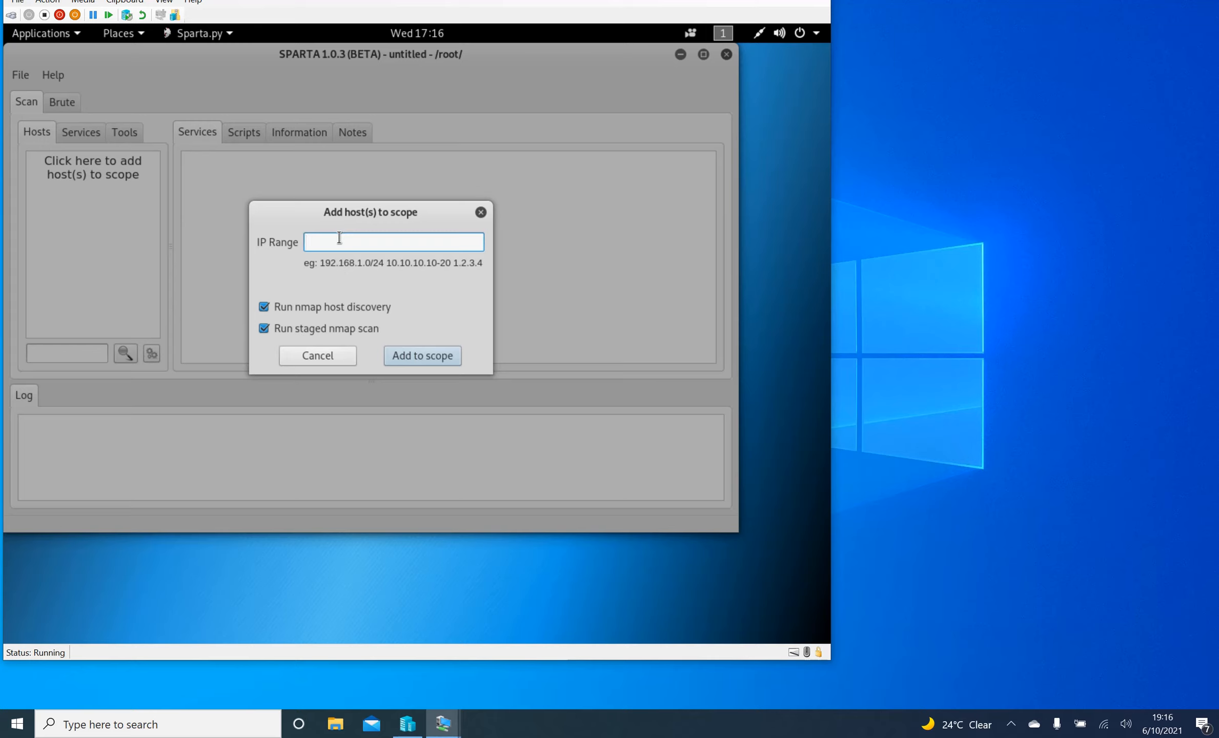
pyautogui.write('172.168.6.0/20')
pyautogui.click(429, 355)
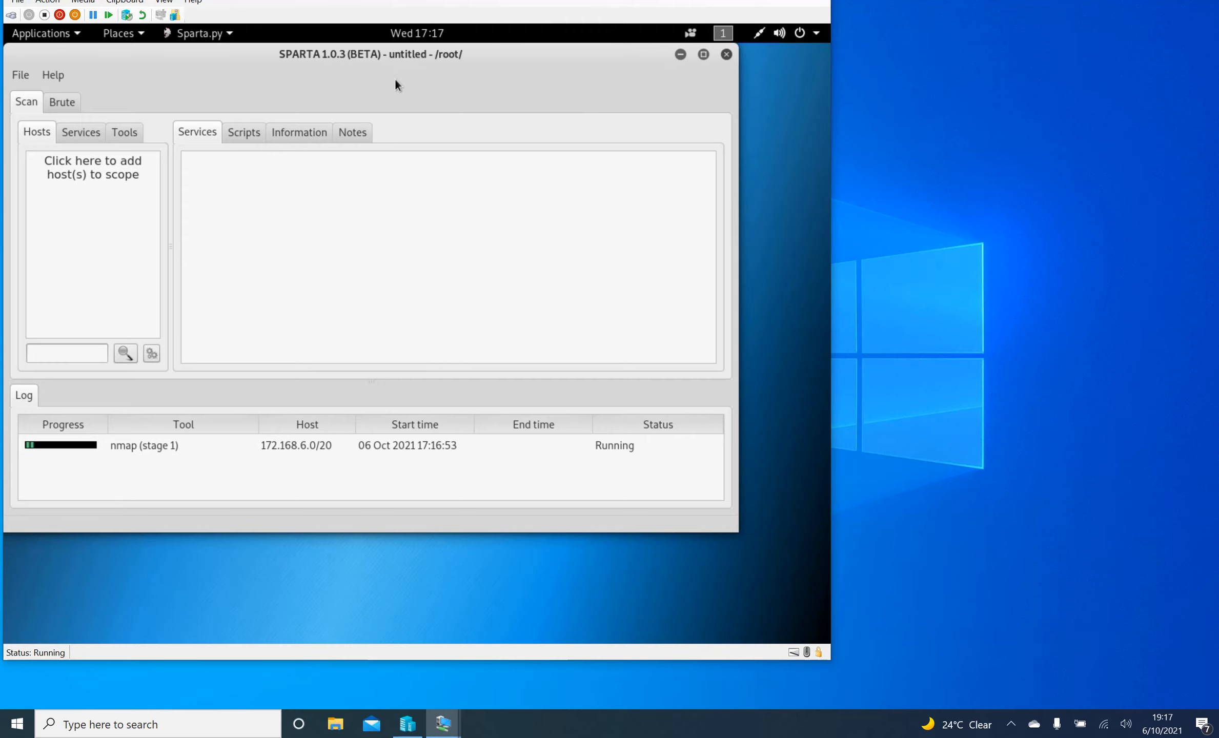
# Switch to the earlier SPARTA session with finished scans and examine the services of hosts 172.22.0.1, 172.22.1.245, 172.22.10.90 and 172.22.6.28
pyautogui.click(681, 54)
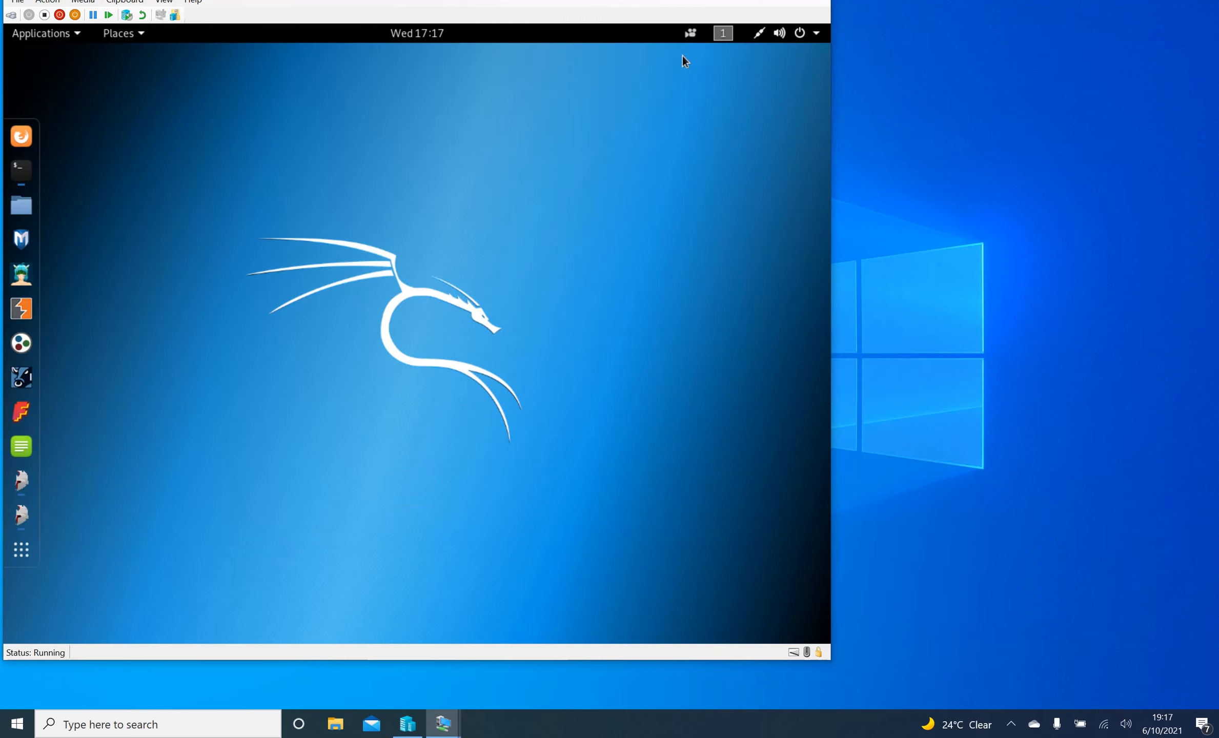
pyautogui.click(21, 482)
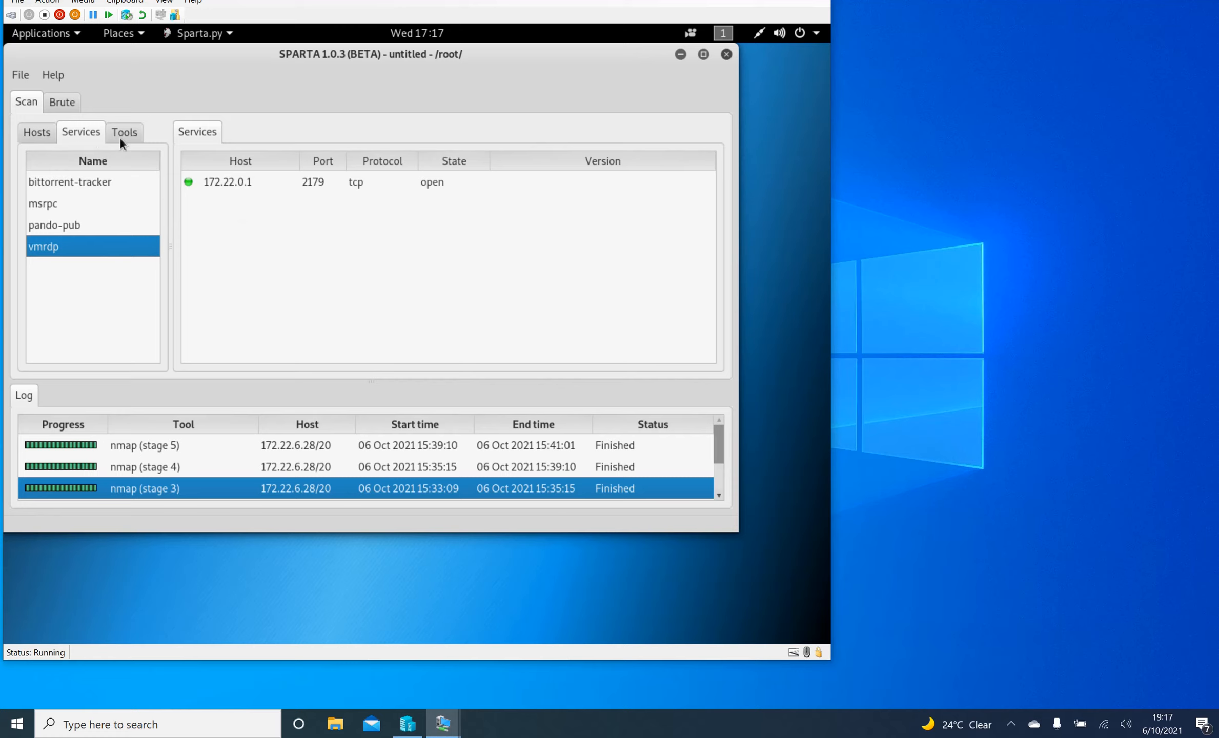
pyautogui.click(37, 134)
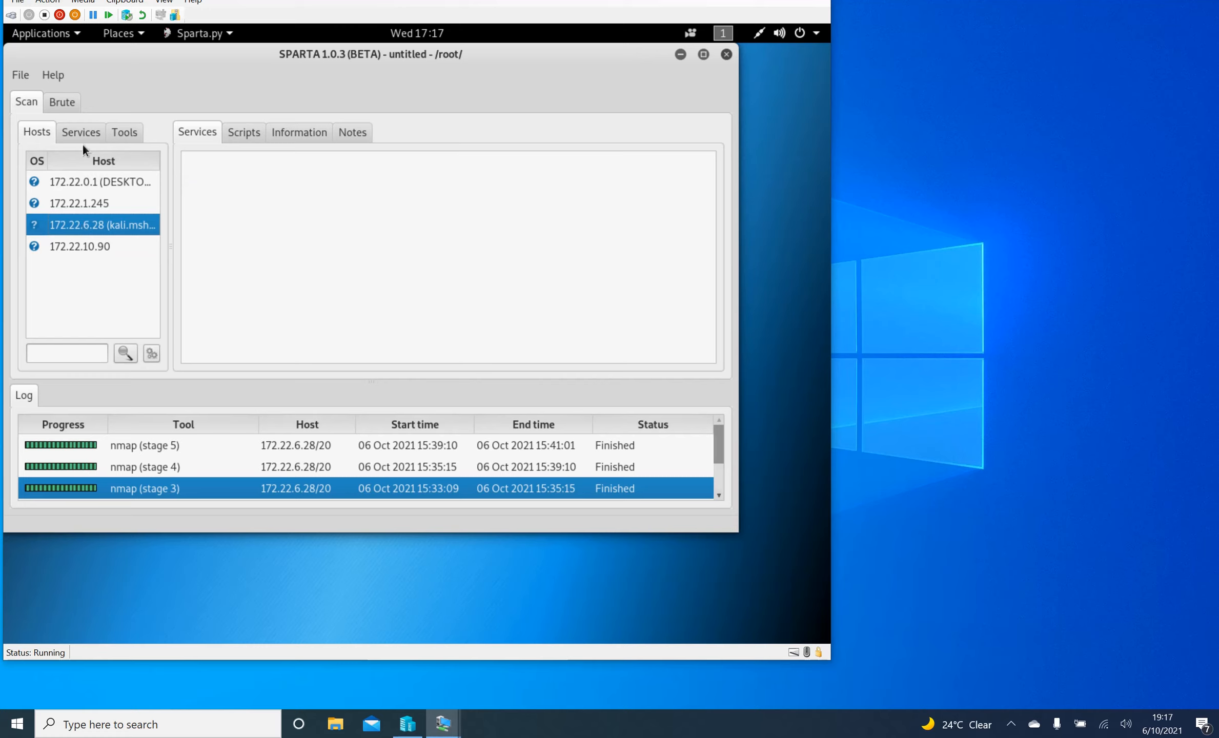
pyautogui.click(78, 182)
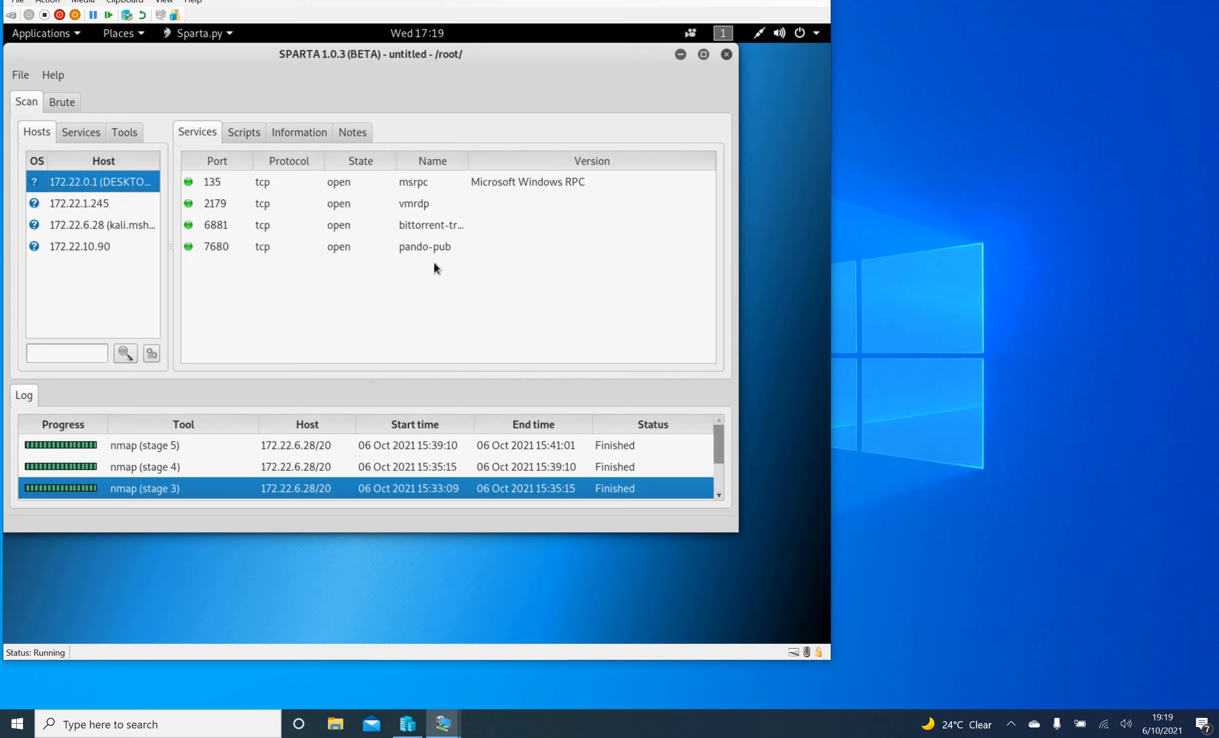
pyautogui.click(83, 203)
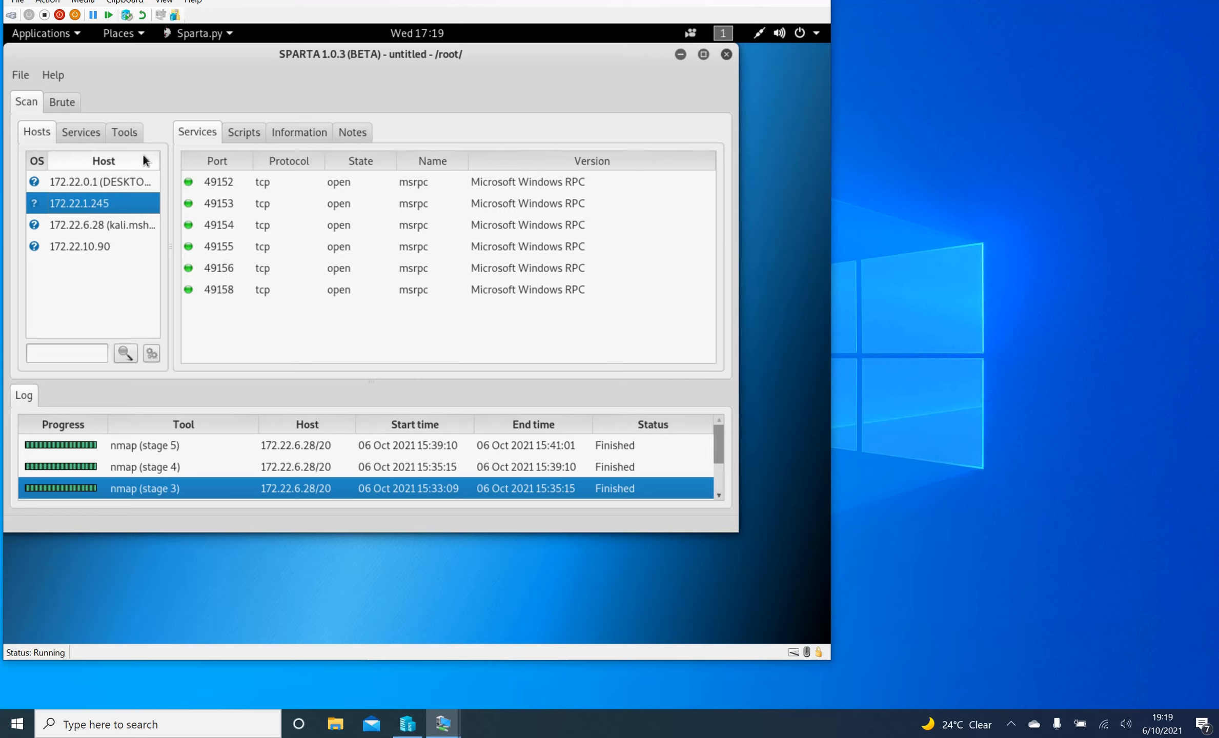
pyautogui.click(85, 246)
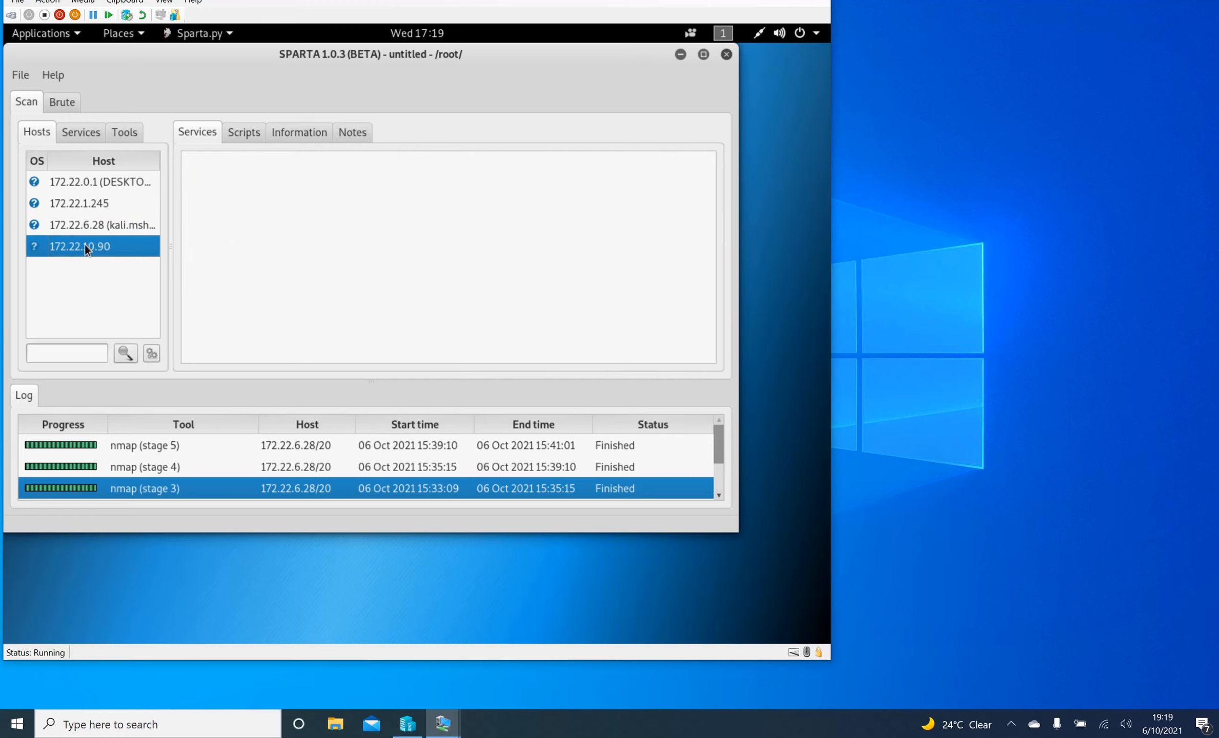
pyautogui.click(77, 225)
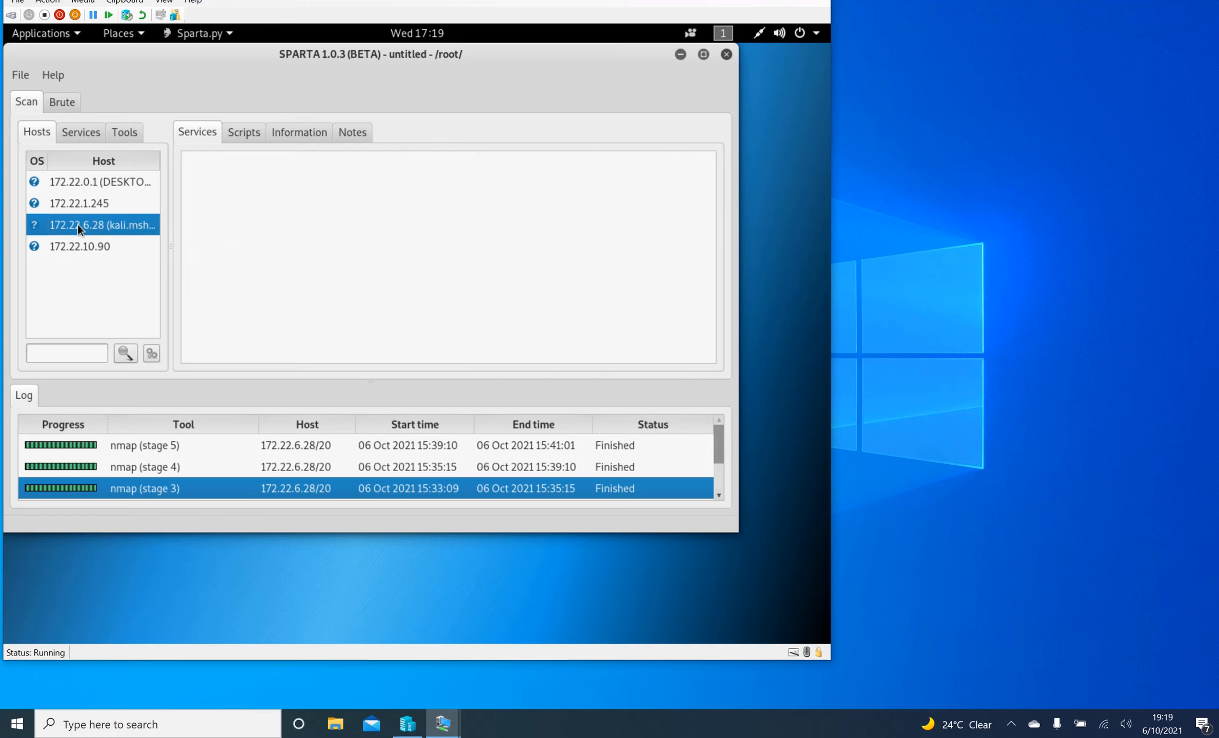
# Examine the discovered services by name and review the nmap stage entries in the scan log
pyautogui.click(82, 132)
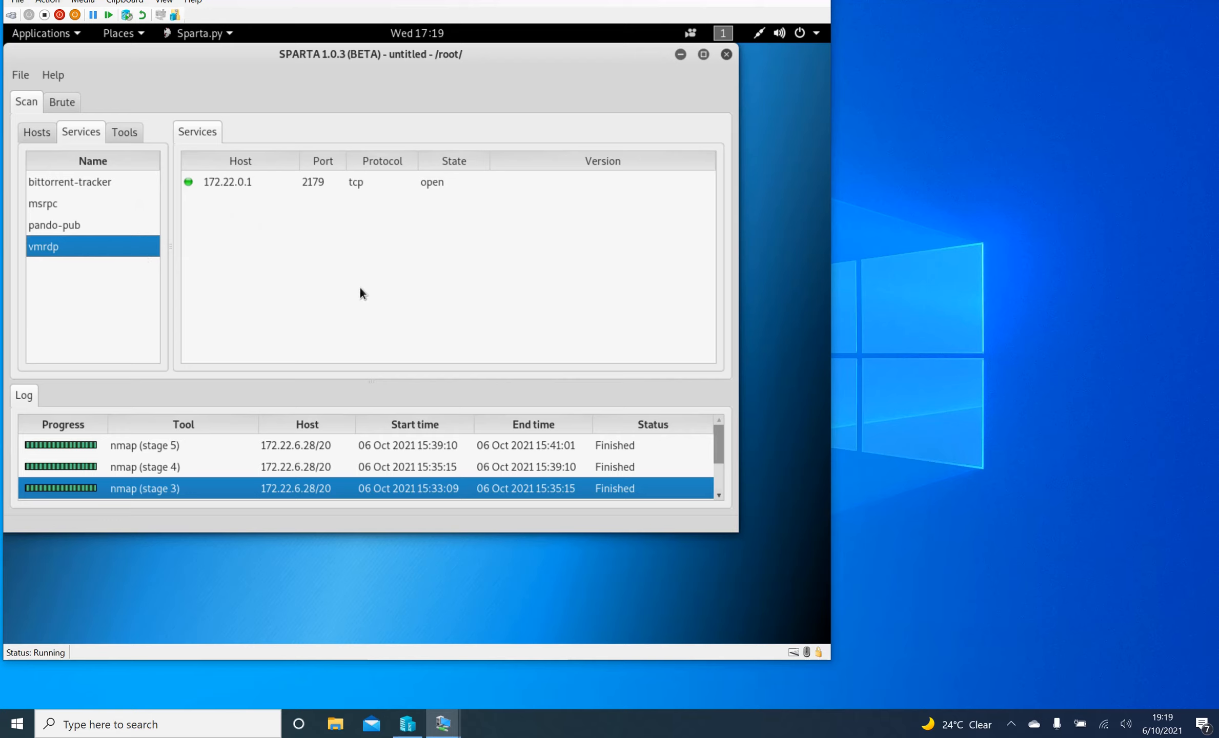
pyautogui.click(171, 468)
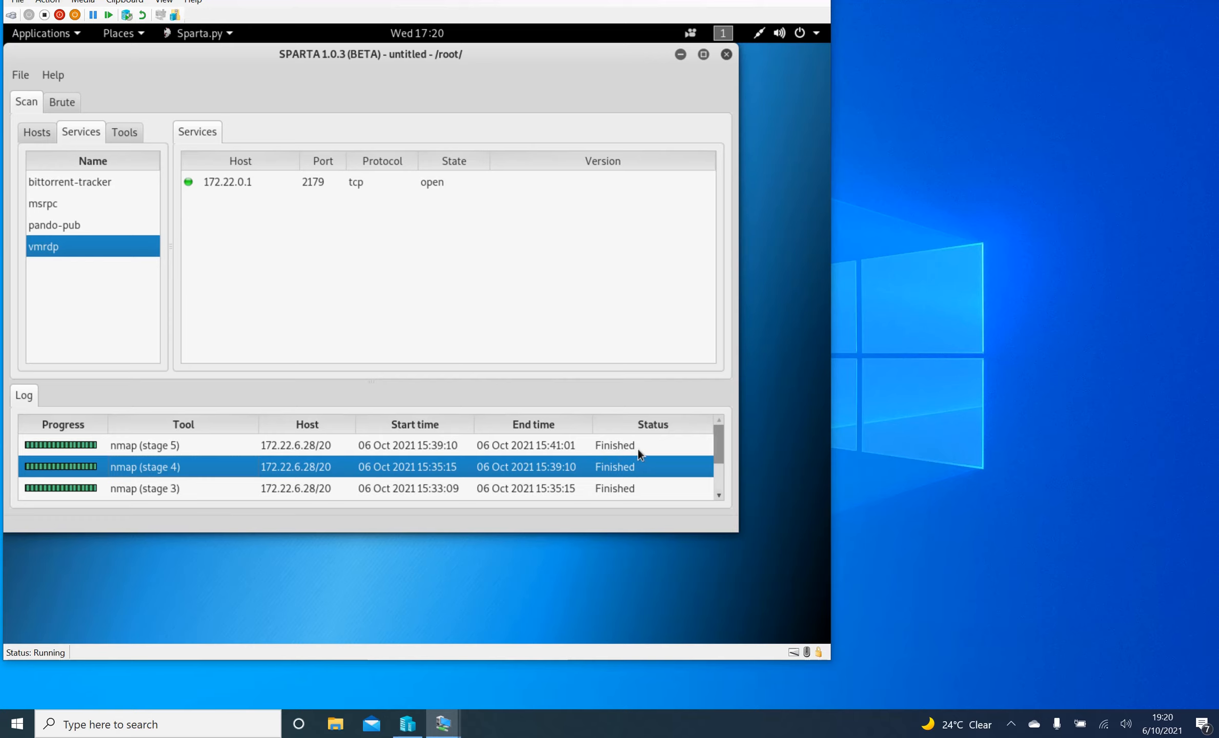
pyautogui.moveTo(720, 447); pyautogui.dragTo(721, 456)
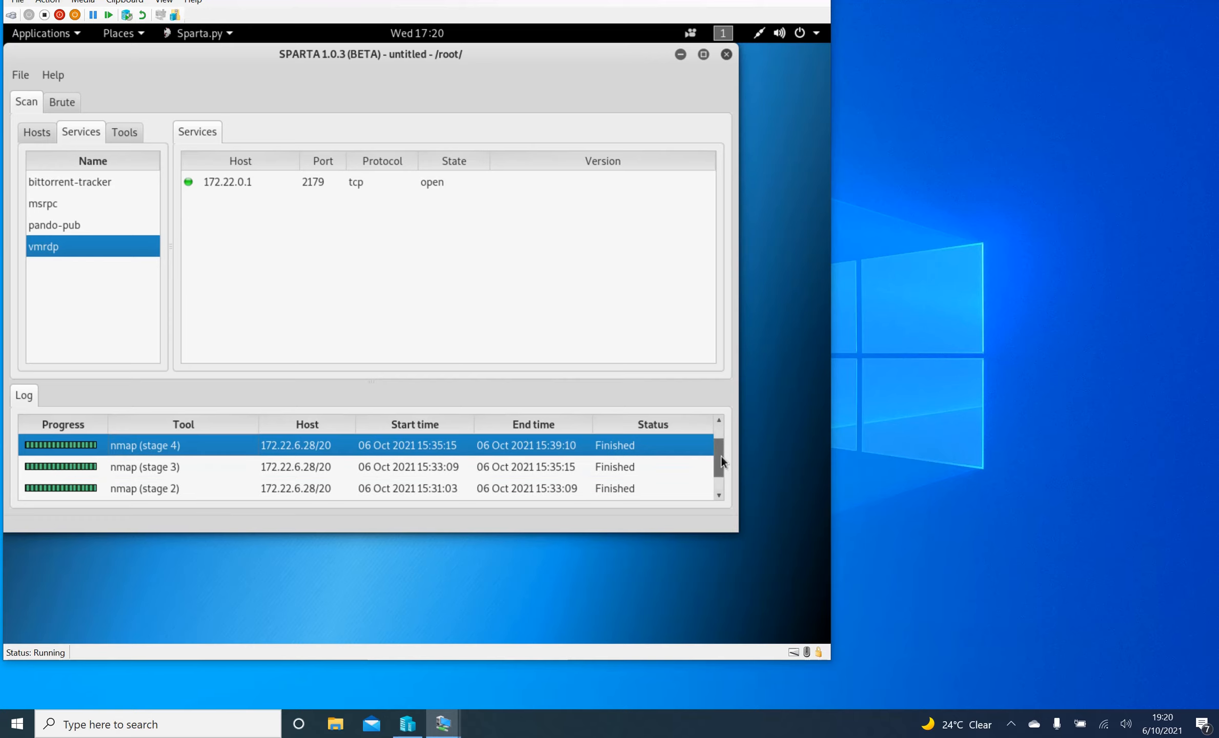
pyautogui.click(720, 495)
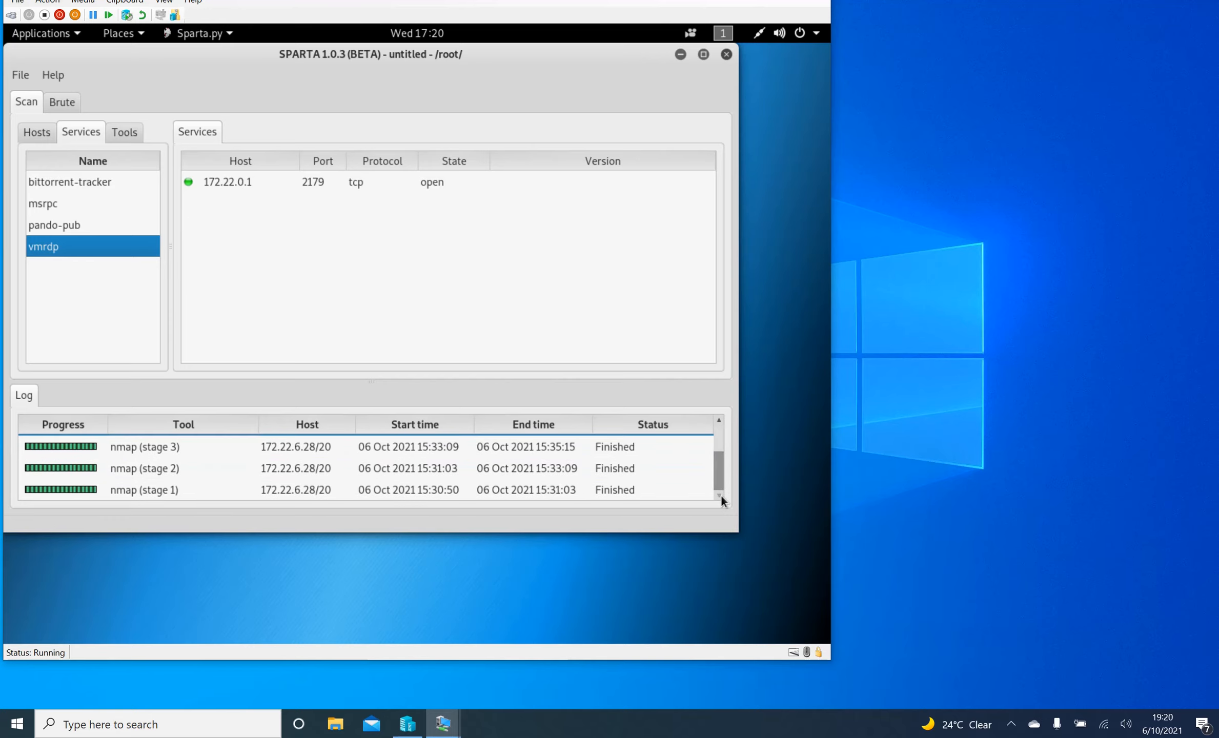
pyautogui.moveTo(718, 475); pyautogui.dragTo(719, 450)
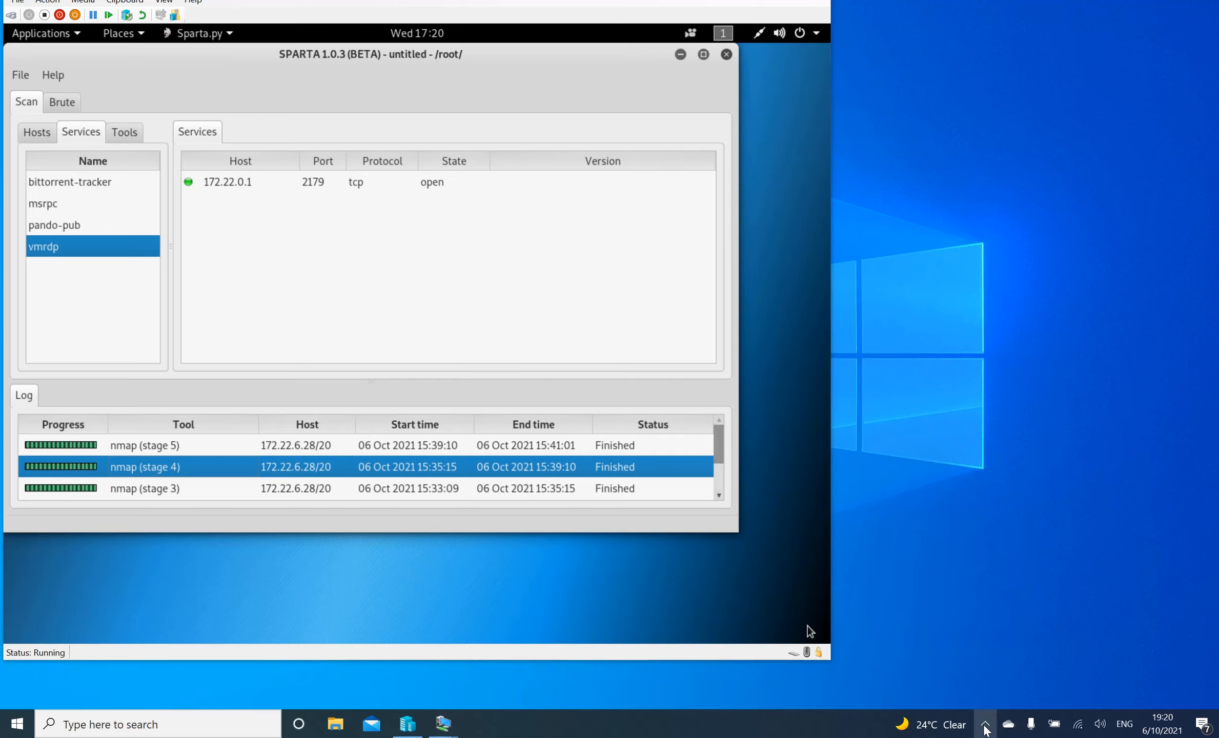
pyautogui.click(985, 724)
pyautogui.click(985, 668)
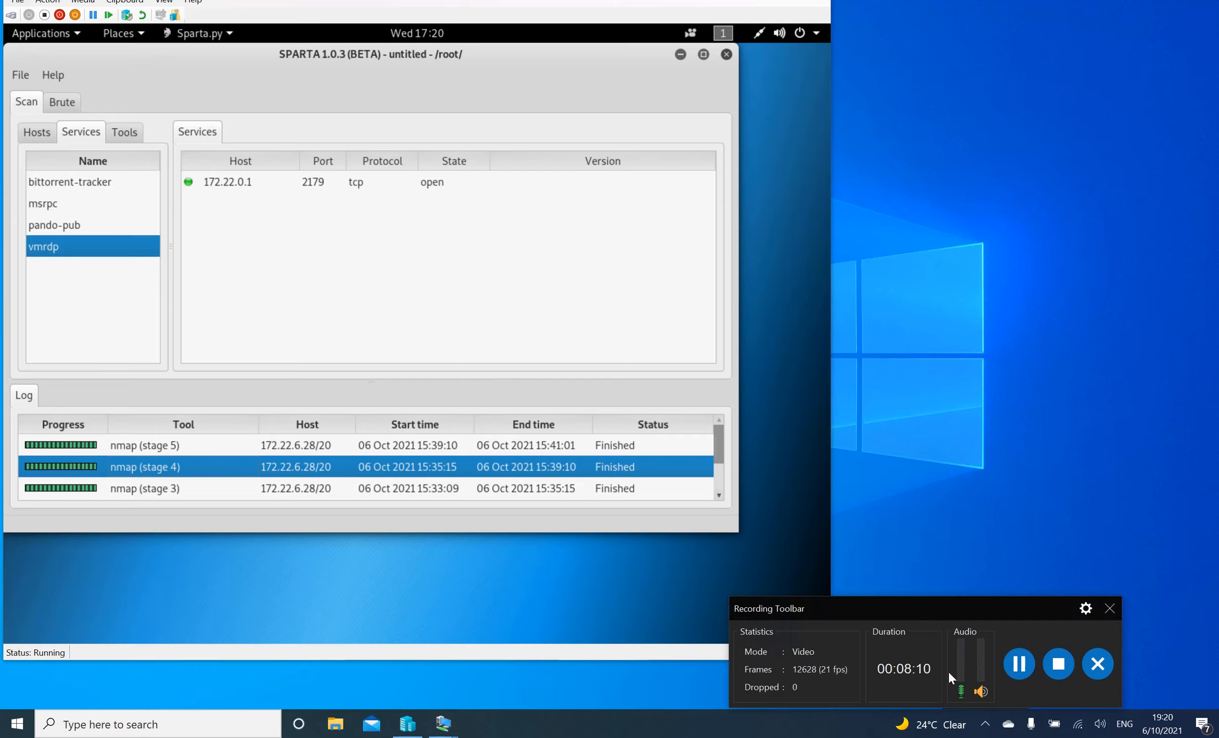